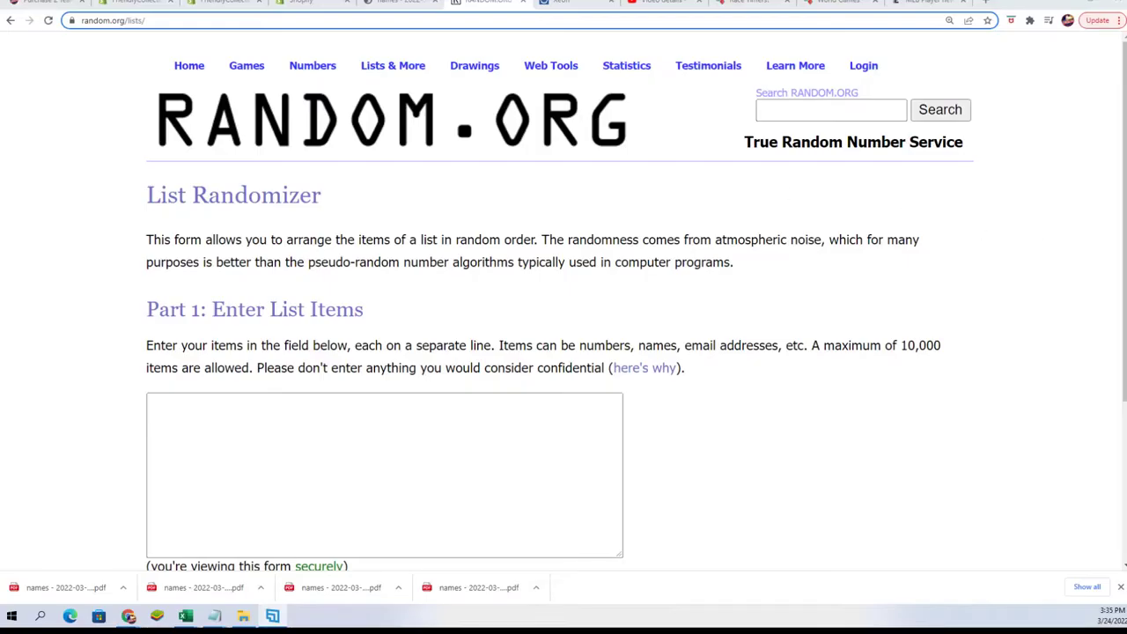
Copy the thirty owner names from the Notepad notes.
{"action": "key", "text": "alt+Tab"}
{"action": "left_click_drag", "start_coordinate": [800, 173], "coordinate": [669, 0]}
{"action": "left_click_drag", "start_coordinate": [622, 398], "coordinate": [544, 69]}
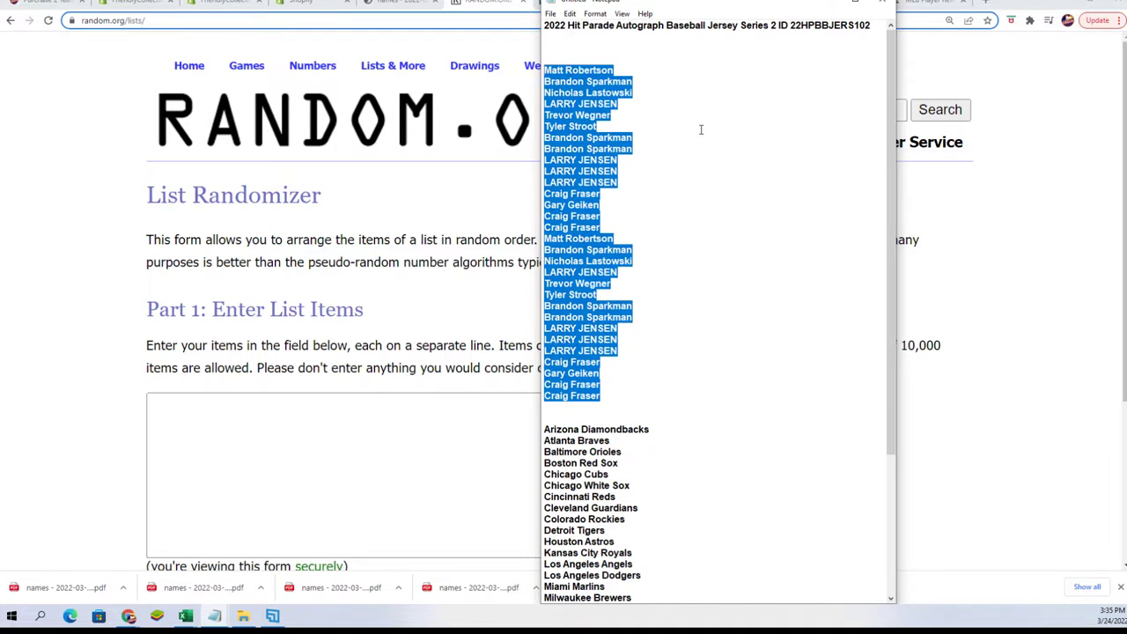
{"action": "right_click", "coordinate": [581, 102]}
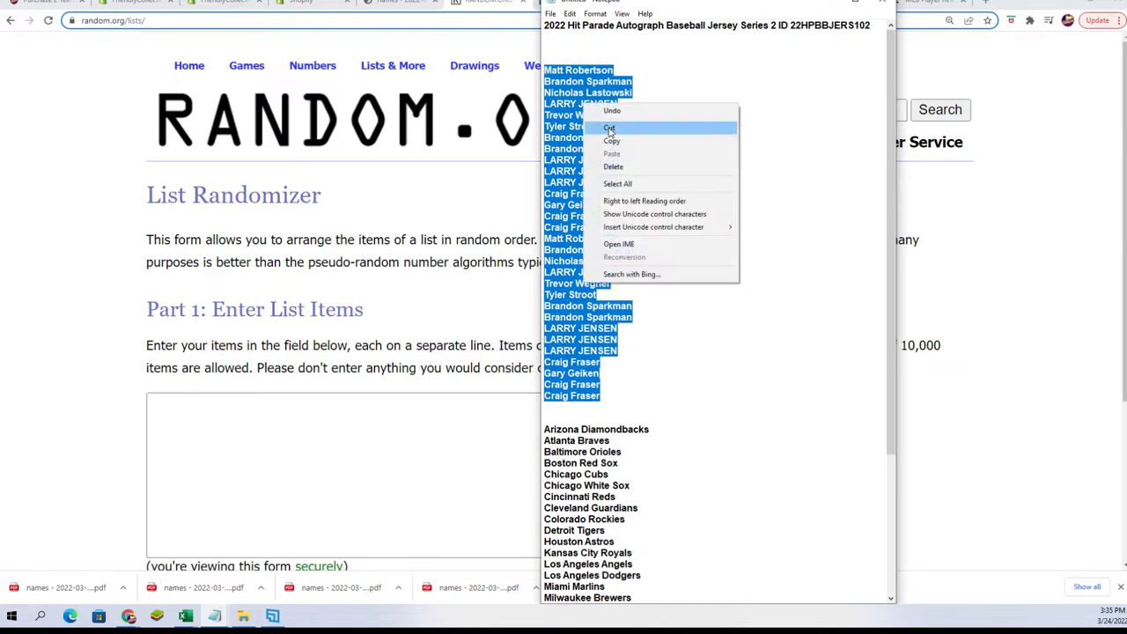
{"action": "left_click", "coordinate": [616, 139]}
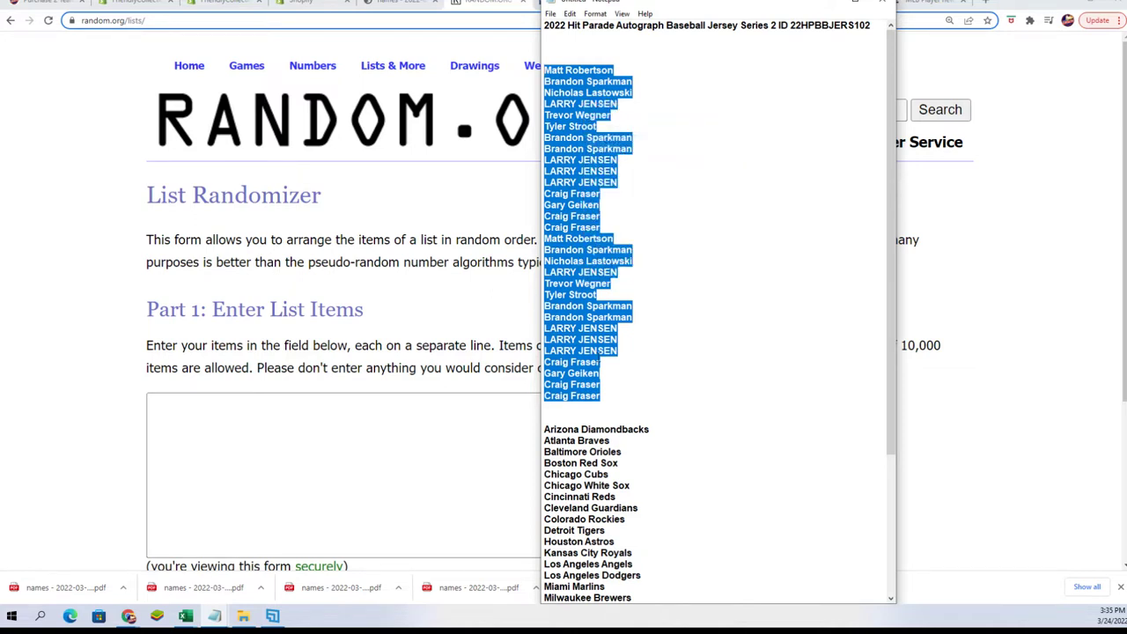
{"action": "left_click", "coordinate": [307, 404]}
Paste the owner names into the List Randomizer and randomize them.
{"action": "right_click", "coordinate": [304, 408]}
{"action": "left_click", "coordinate": [346, 499]}
{"action": "scroll", "coordinate": [764, 392], "scroll_direction": "down", "scroll_amount": 3}
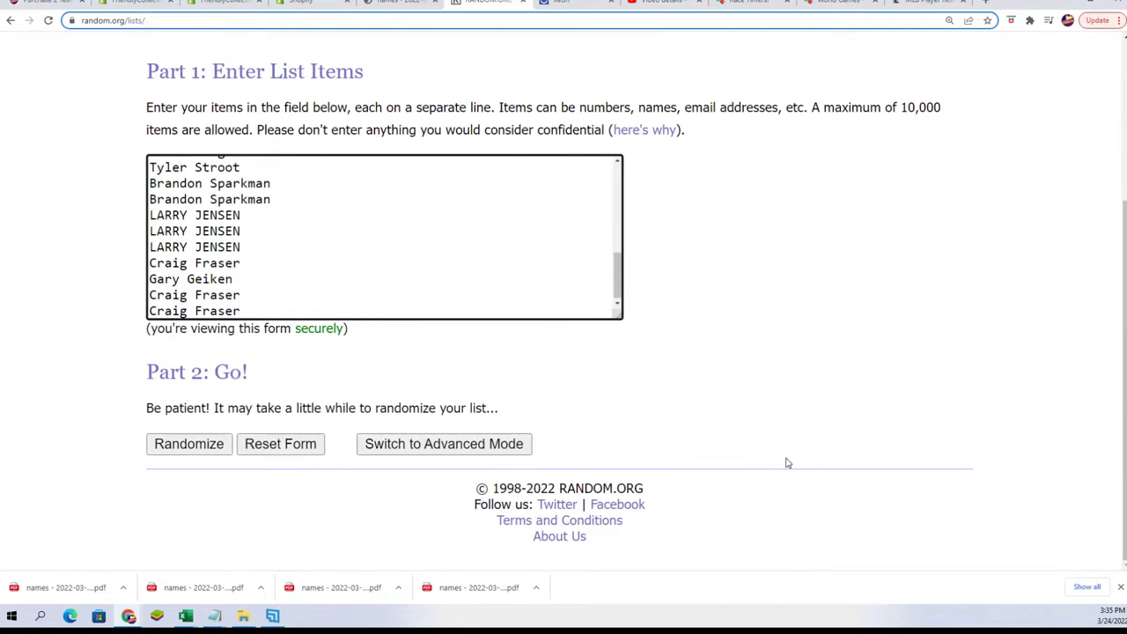
{"action": "left_click", "coordinate": [187, 446]}
{"action": "scroll", "coordinate": [250, 421], "scroll_direction": "down", "scroll_amount": 3}
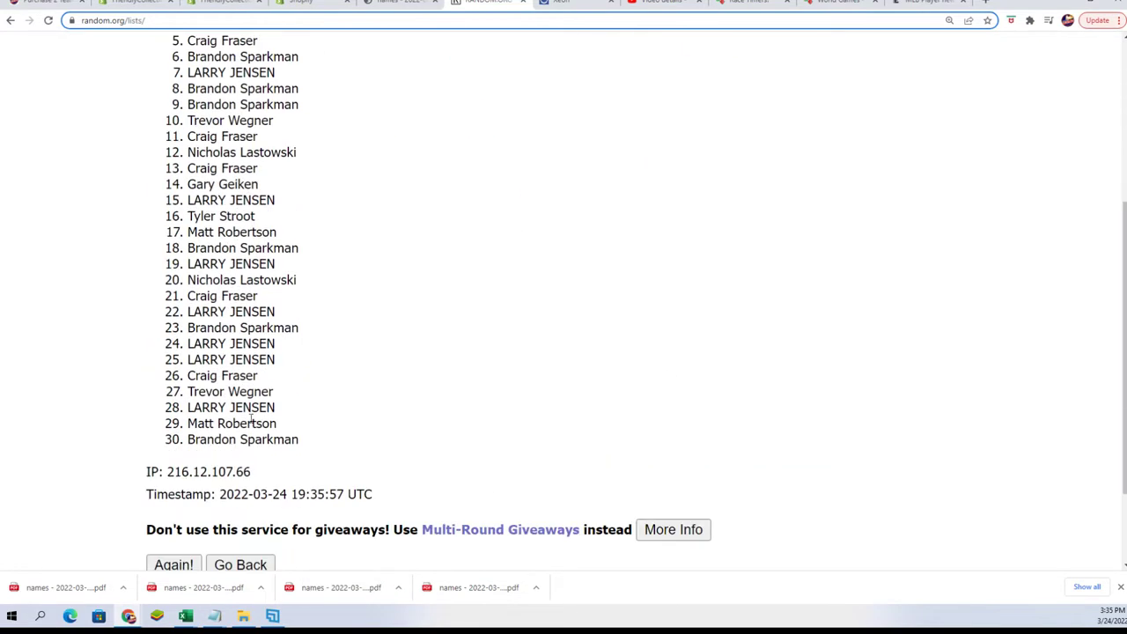
{"action": "scroll", "coordinate": [177, 514], "scroll_direction": "down", "scroll_amount": 1}
Reshuffle the owner names several more times with Again!
{"action": "left_click", "coordinate": [172, 505]}
{"action": "scroll", "coordinate": [286, 375], "scroll_direction": "down", "scroll_amount": 3}
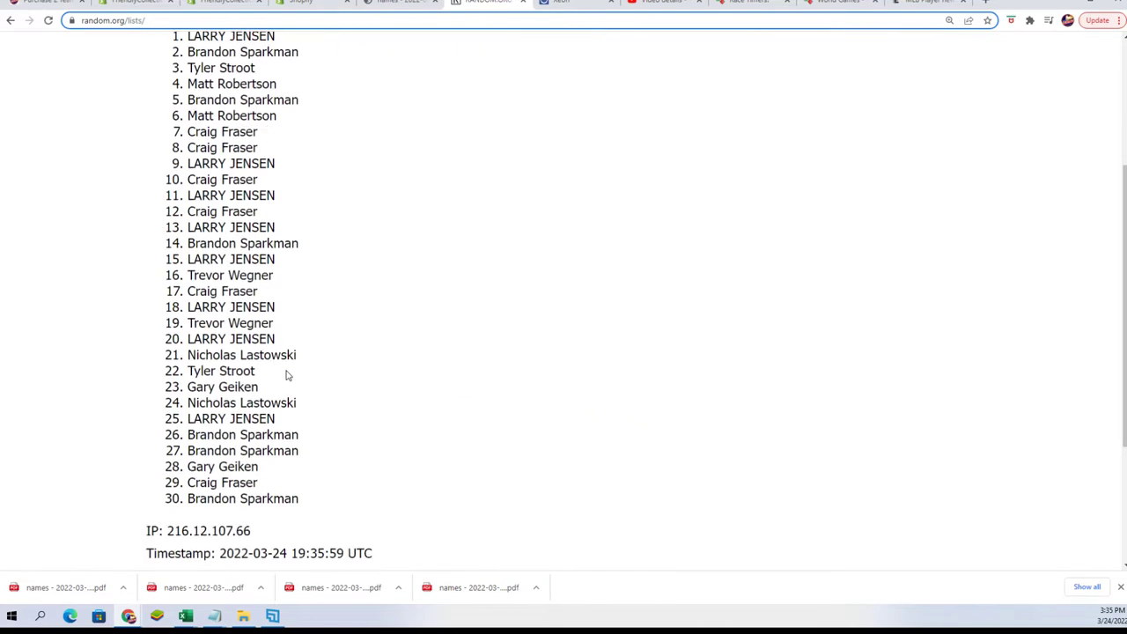
{"action": "scroll", "coordinate": [277, 381], "scroll_direction": "down", "scroll_amount": 3}
{"action": "left_click", "coordinate": [173, 444]}
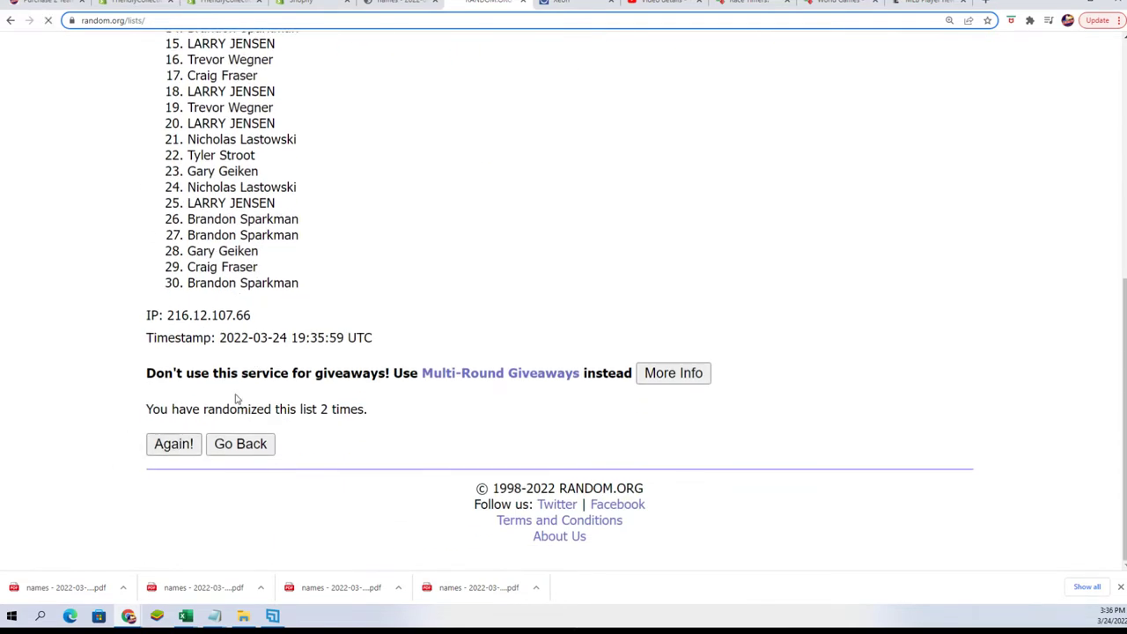
{"action": "scroll", "coordinate": [254, 384], "scroll_direction": "down", "scroll_amount": 4}
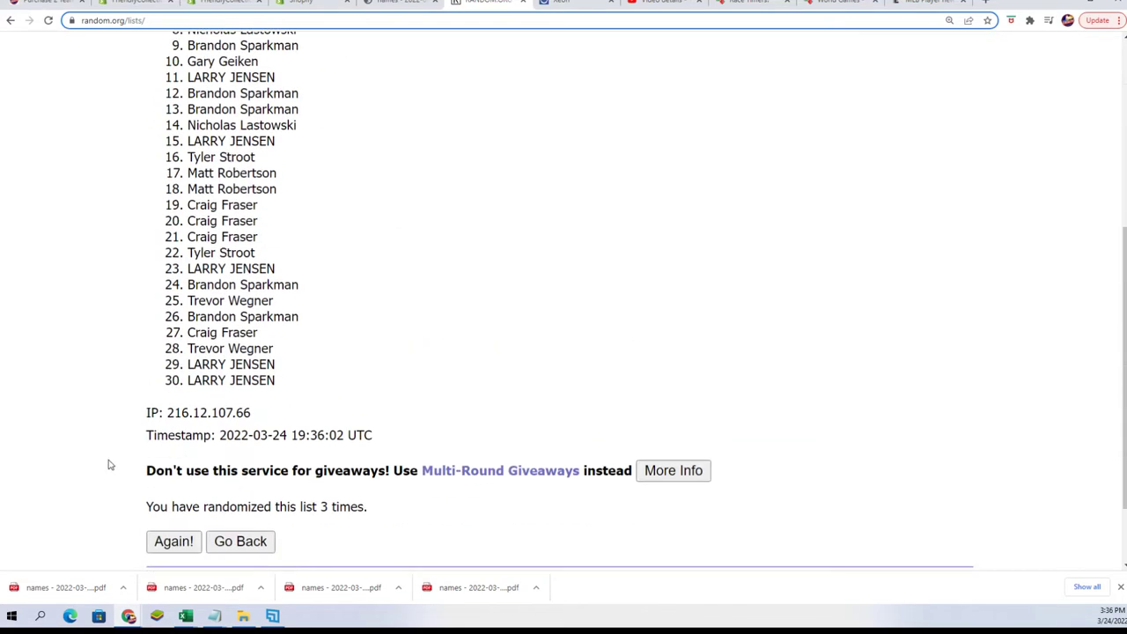
{"action": "left_click", "coordinate": [173, 541]}
{"action": "scroll", "coordinate": [109, 504], "scroll_direction": "down", "scroll_amount": 4}
{"action": "left_click", "coordinate": [174, 540]}
{"action": "scroll", "coordinate": [140, 530], "scroll_direction": "down", "scroll_amount": 1}
{"action": "left_click", "coordinate": [176, 540]}
{"action": "left_click", "coordinate": [176, 540]}
{"action": "scroll", "coordinate": [225, 170], "scroll_direction": "down", "scroll_amount": 1}
Copy the final shuffled 30-name list.
{"action": "left_click_drag", "start_coordinate": [184, 159], "coordinate": [308, 507]}
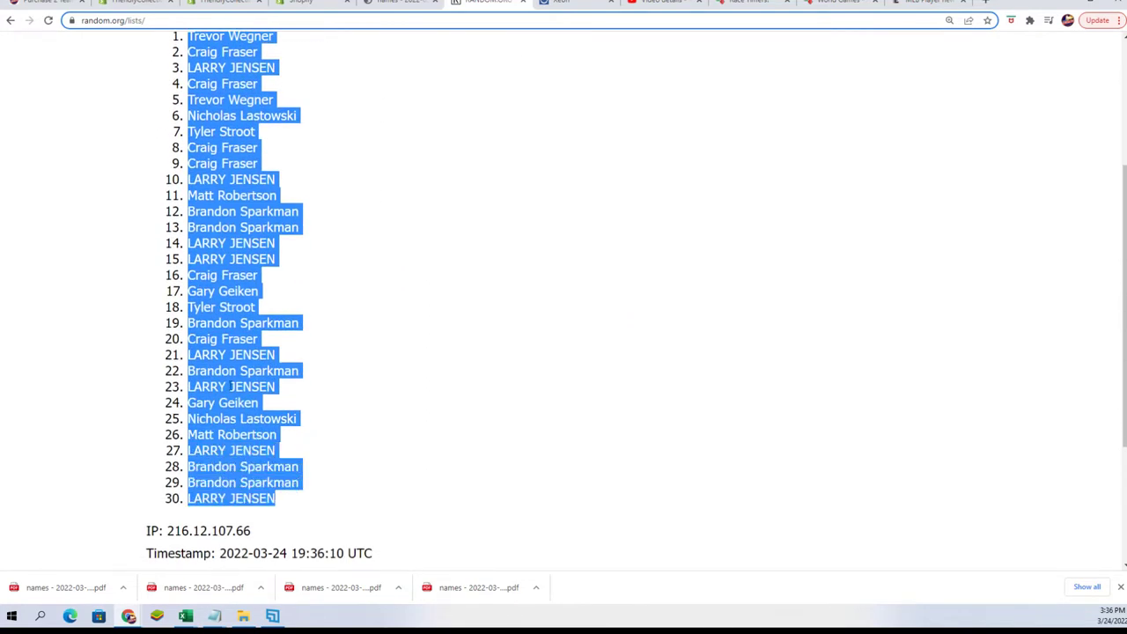
{"action": "right_click", "coordinate": [218, 358]}
{"action": "left_click", "coordinate": [234, 352]}
{"action": "scroll", "coordinate": [383, 334], "scroll_direction": "down", "scroll_amount": 2}
{"action": "scroll", "coordinate": [379, 437], "scroll_direction": "down", "scroll_amount": 1}
{"action": "scroll", "coordinate": [395, 425], "scroll_direction": "up", "scroll_amount": 2}
{"action": "scroll", "coordinate": [396, 425], "scroll_direction": "up", "scroll_amount": 2}
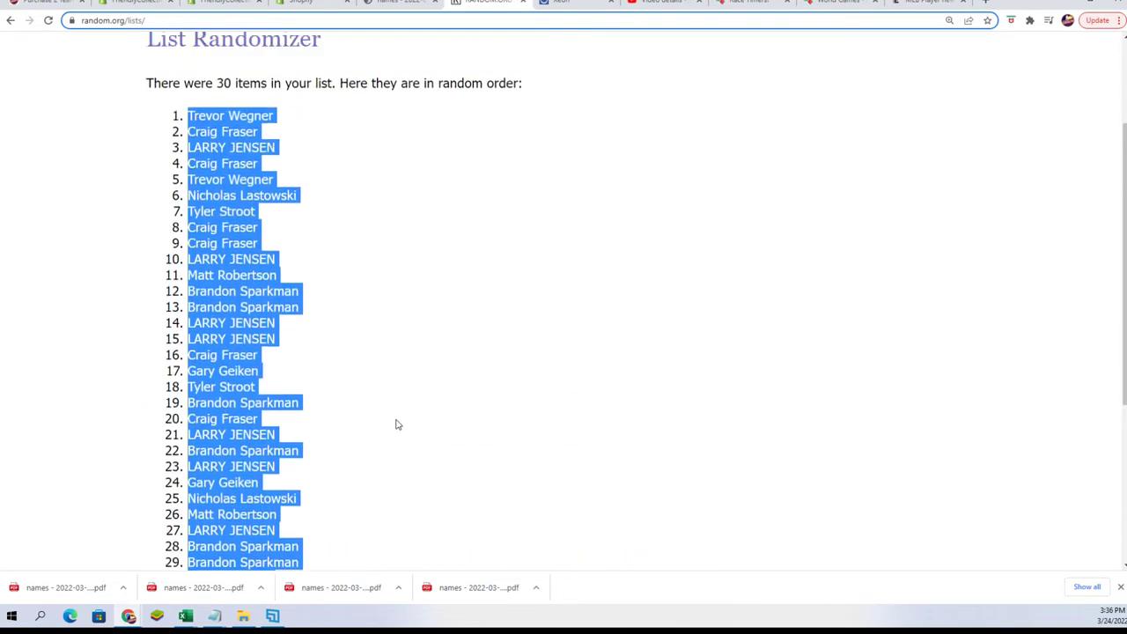
Paste the shuffled owner names into cell A2 as plain text with Paste Special.
{"action": "key", "text": "alt+Tab"}
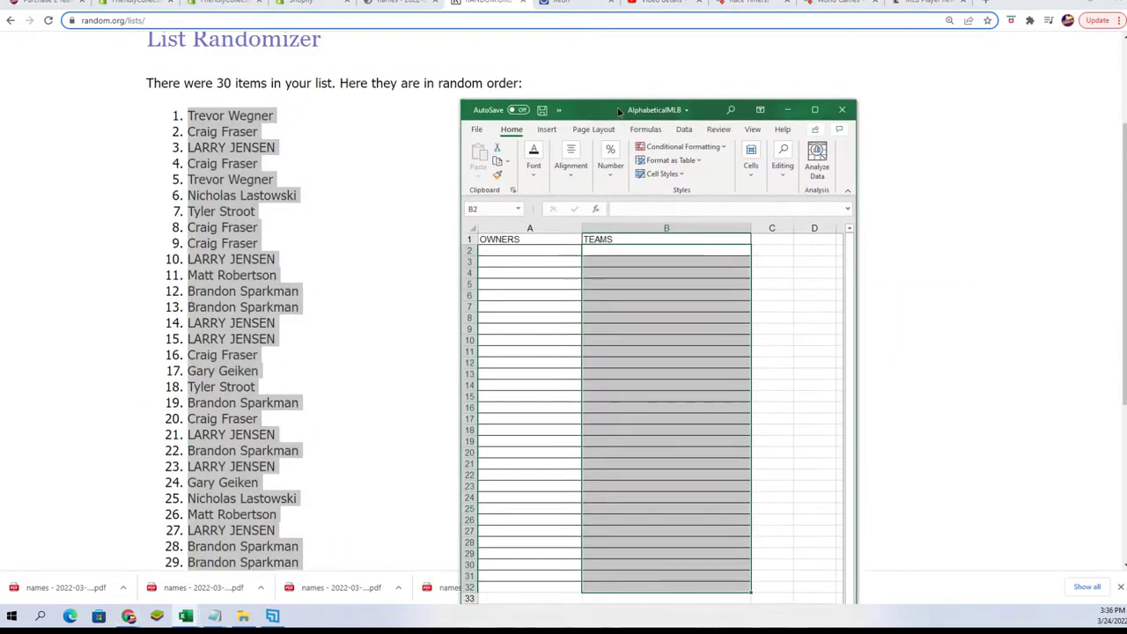
{"action": "mouse_move", "coordinate": [619, 106]}
{"action": "left_mouse_down"}
{"action": "mouse_move", "coordinate": [566, 35]}
{"action": "mouse_move", "coordinate": [566, 0]}
{"action": "left_mouse_up"}
{"action": "left_click", "coordinate": [443, 140]}
{"action": "right_click", "coordinate": [442, 141]}
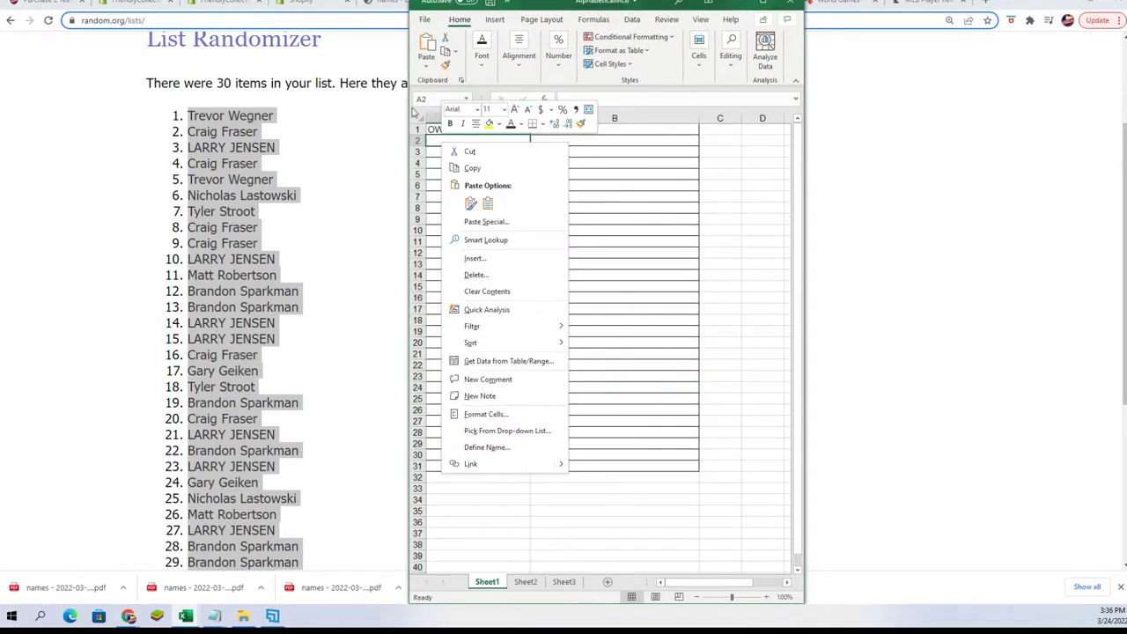
{"action": "left_click", "coordinate": [483, 221]}
{"action": "left_click", "coordinate": [388, 160]}
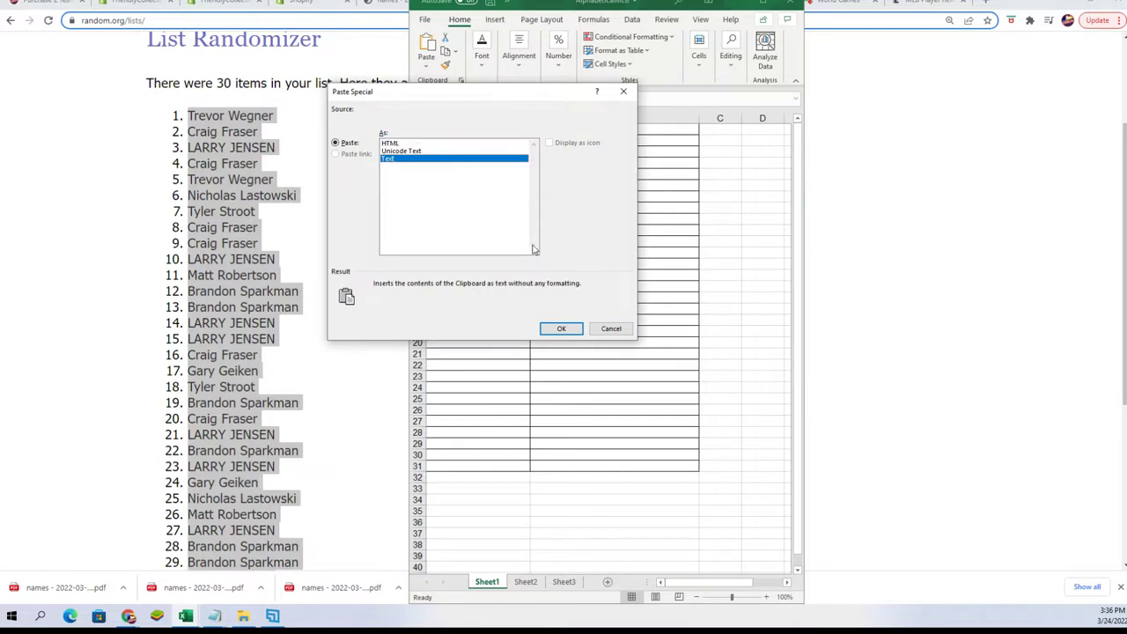
{"action": "left_click", "coordinate": [568, 330]}
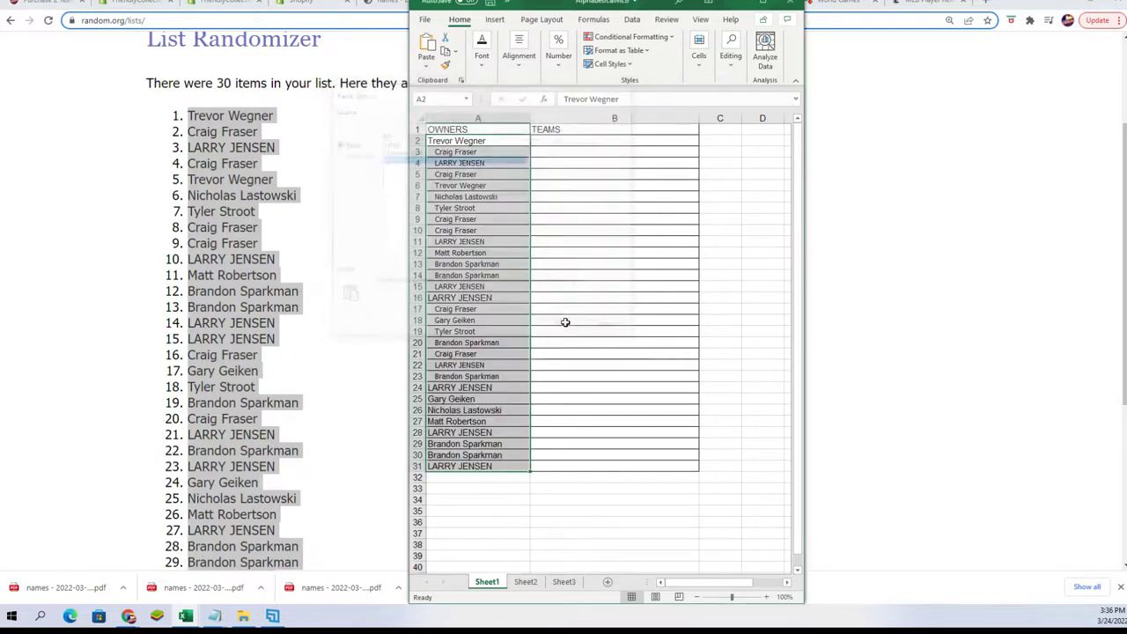
Make the pasted owner names bold and left-aligned.
{"action": "left_click", "coordinate": [766, 597]}
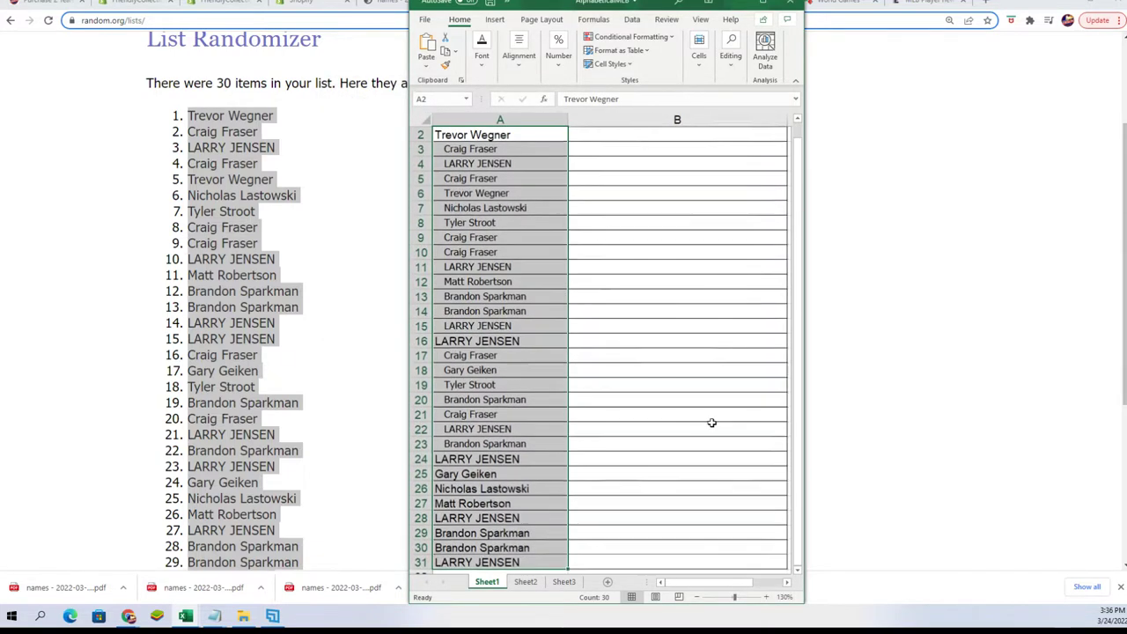
{"action": "right_click", "coordinate": [504, 203]}
{"action": "left_click", "coordinate": [485, 188]}
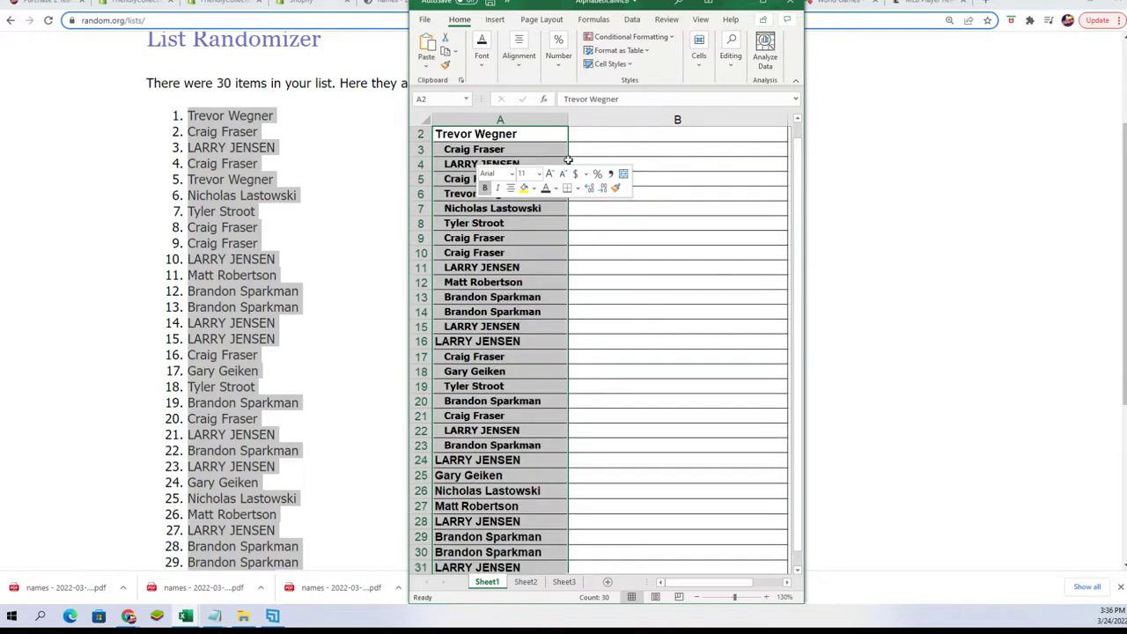
{"action": "left_click", "coordinate": [511, 187]}
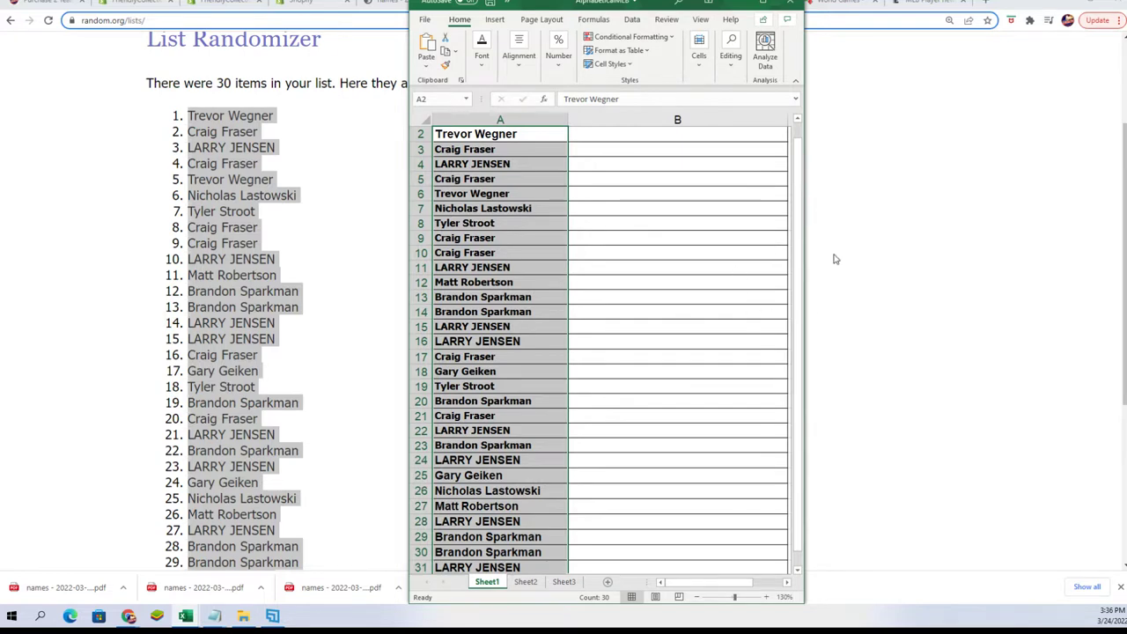
Narrow column A to fit the owner names.
{"action": "left_click_drag", "start_coordinate": [804, 296], "coordinate": [896, 291]}
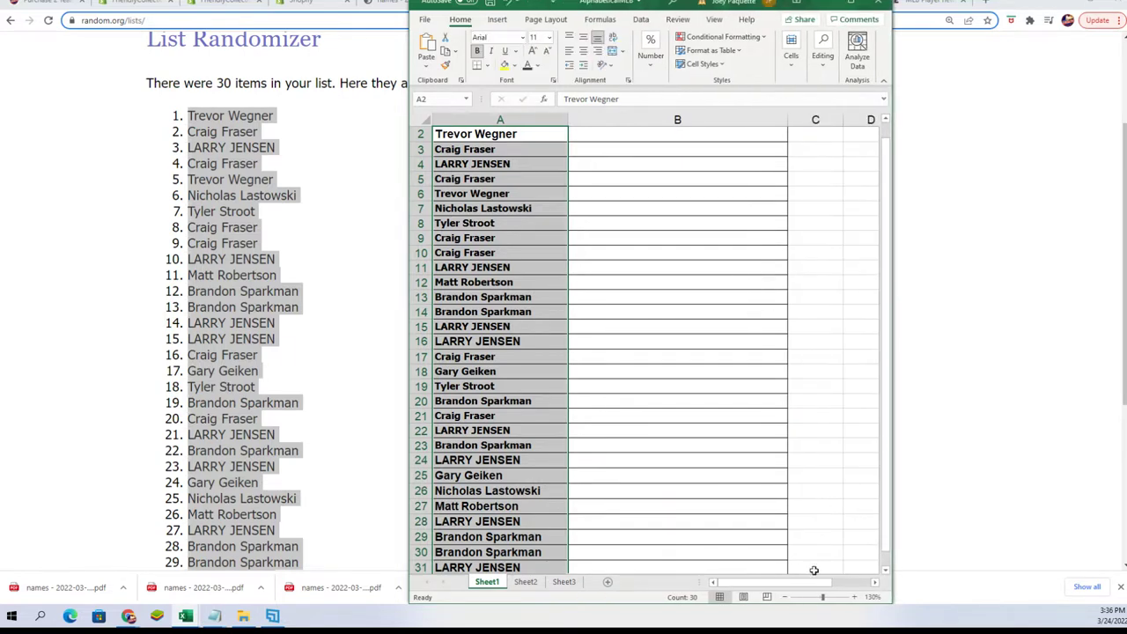
{"action": "left_click", "coordinate": [786, 596]}
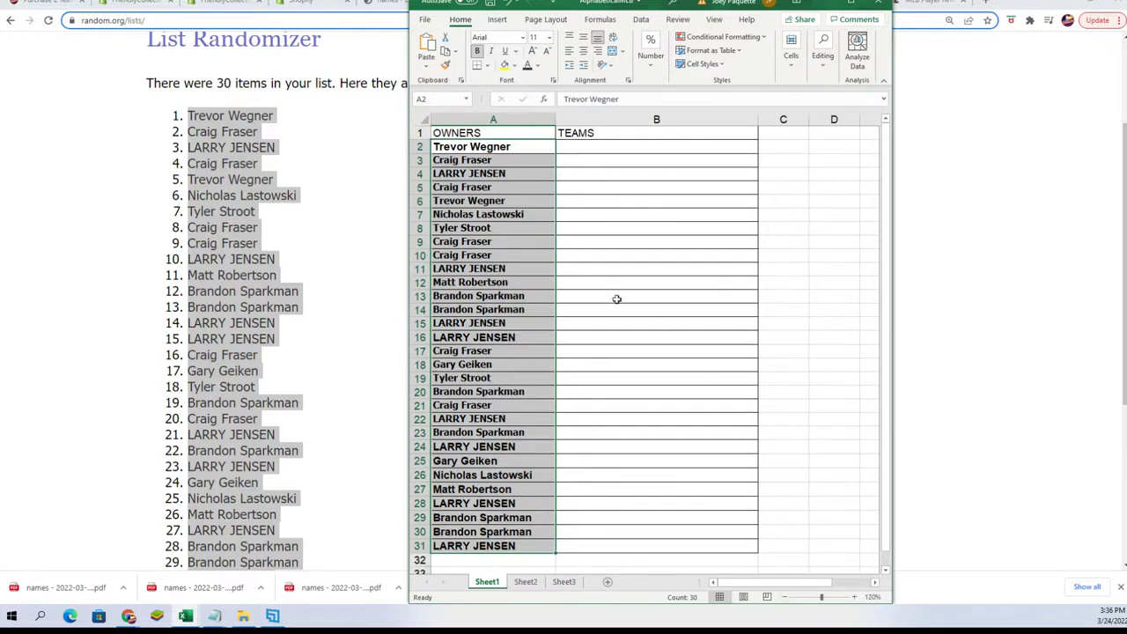
{"action": "left_click", "coordinate": [577, 133]}
{"action": "left_click", "coordinate": [493, 119]}
{"action": "left_click_drag", "start_coordinate": [556, 118], "coordinate": [539, 126]}
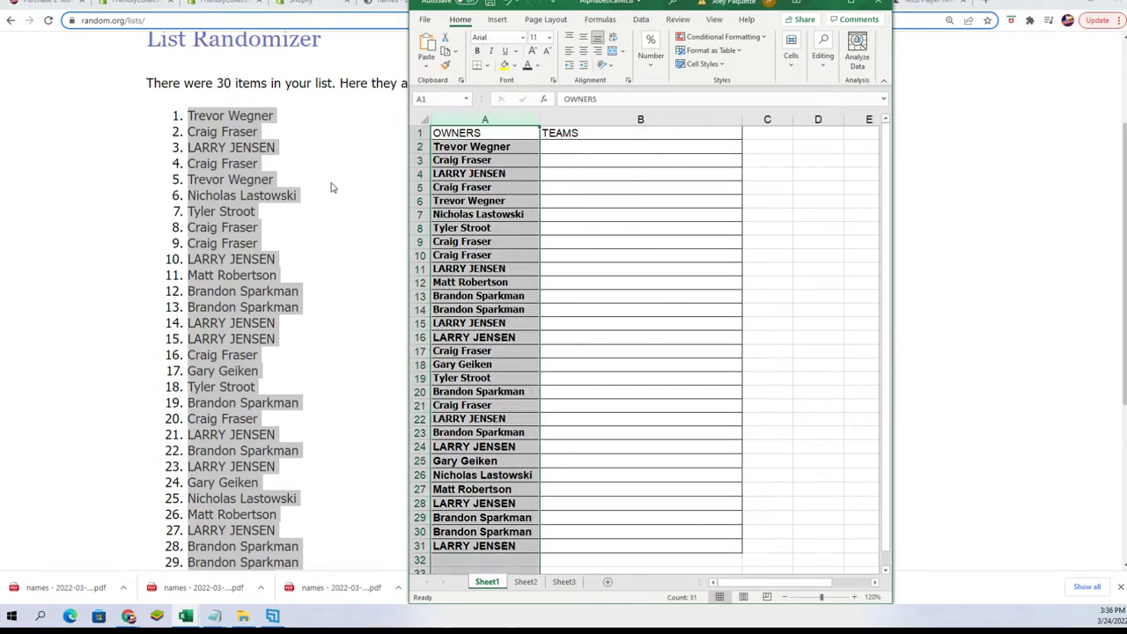
{"action": "scroll", "coordinate": [357, 145], "scroll_direction": "up", "scroll_amount": 2}
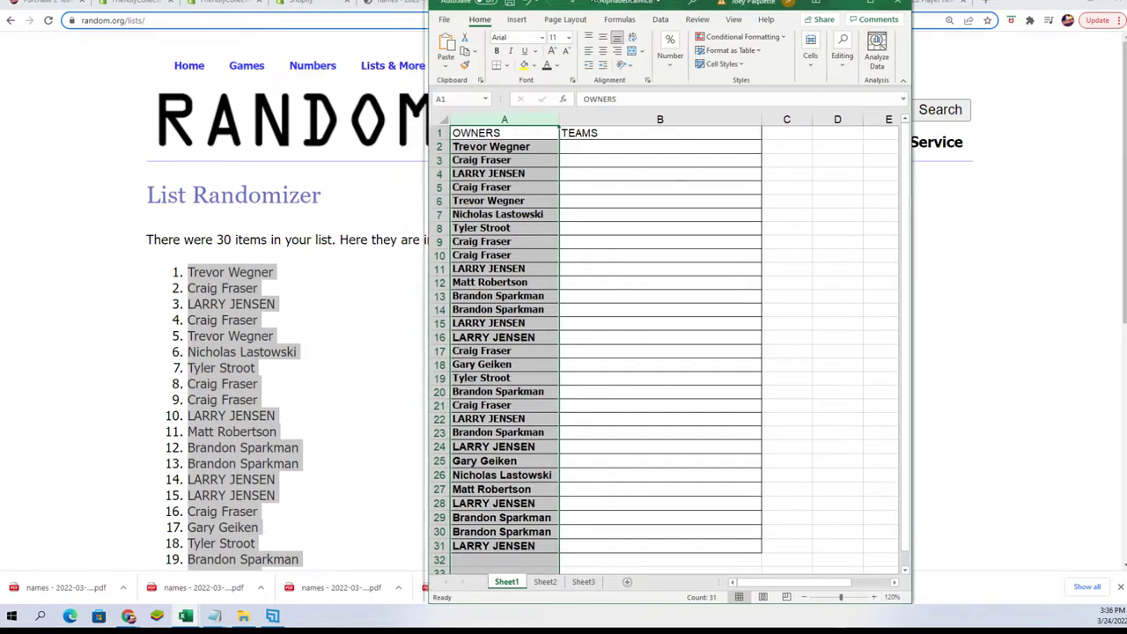
Reload the List Randomizer and copy the 30 MLB team names from Notepad.
{"action": "left_click", "coordinate": [416, 86]}
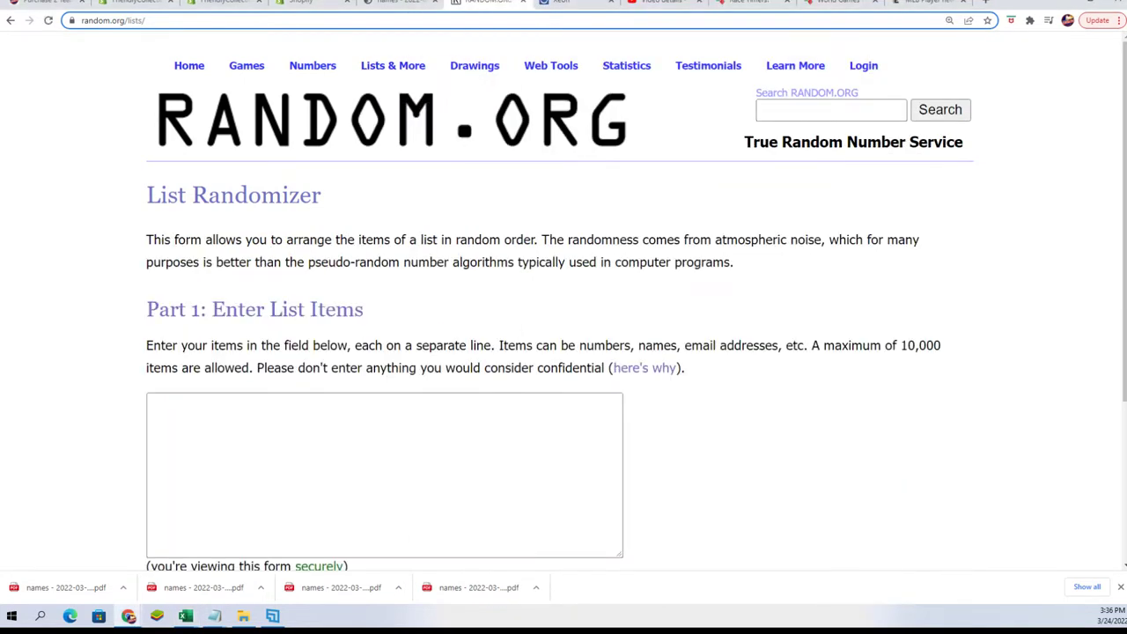
{"action": "left_click", "coordinate": [214, 615]}
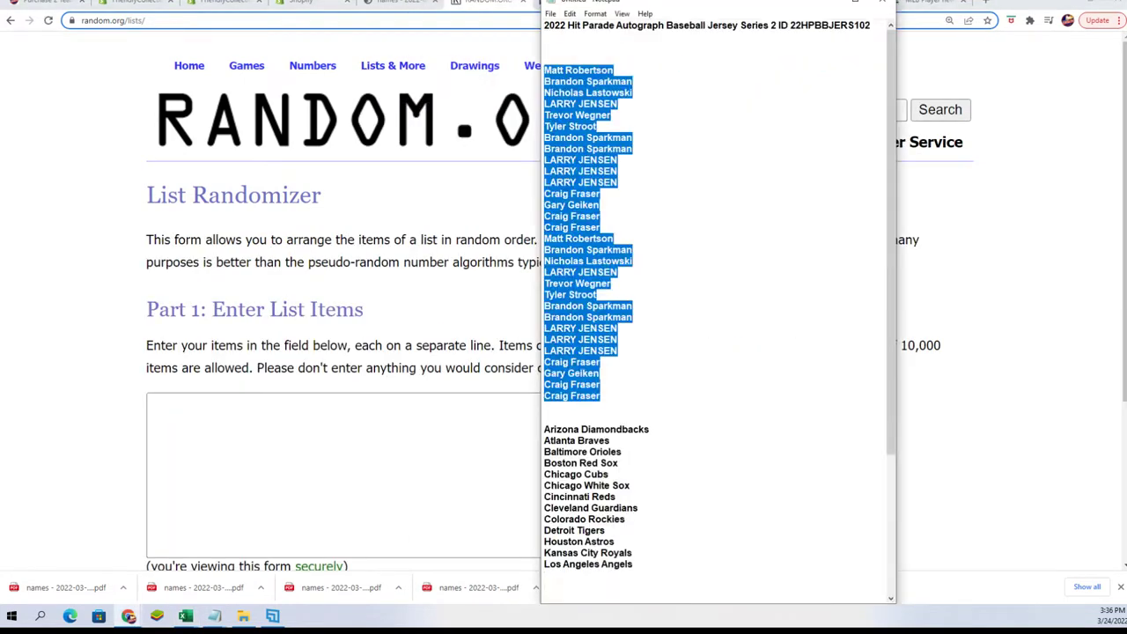
{"action": "scroll", "coordinate": [740, 369], "scroll_direction": "down", "scroll_amount": 6}
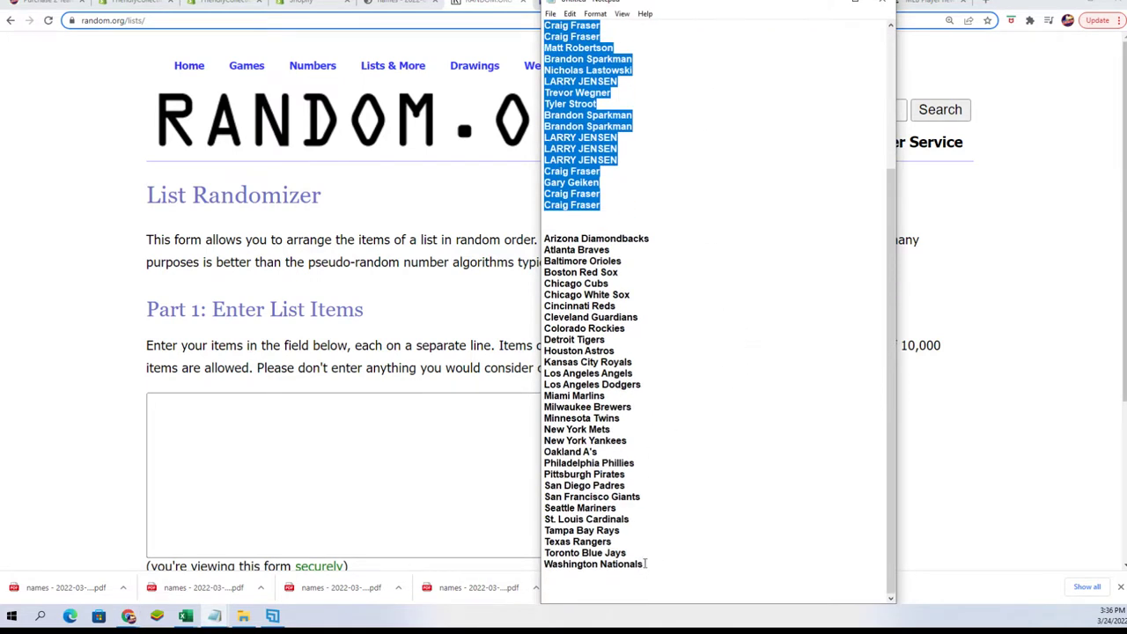
{"action": "left_click_drag", "start_coordinate": [645, 564], "coordinate": [544, 238]}
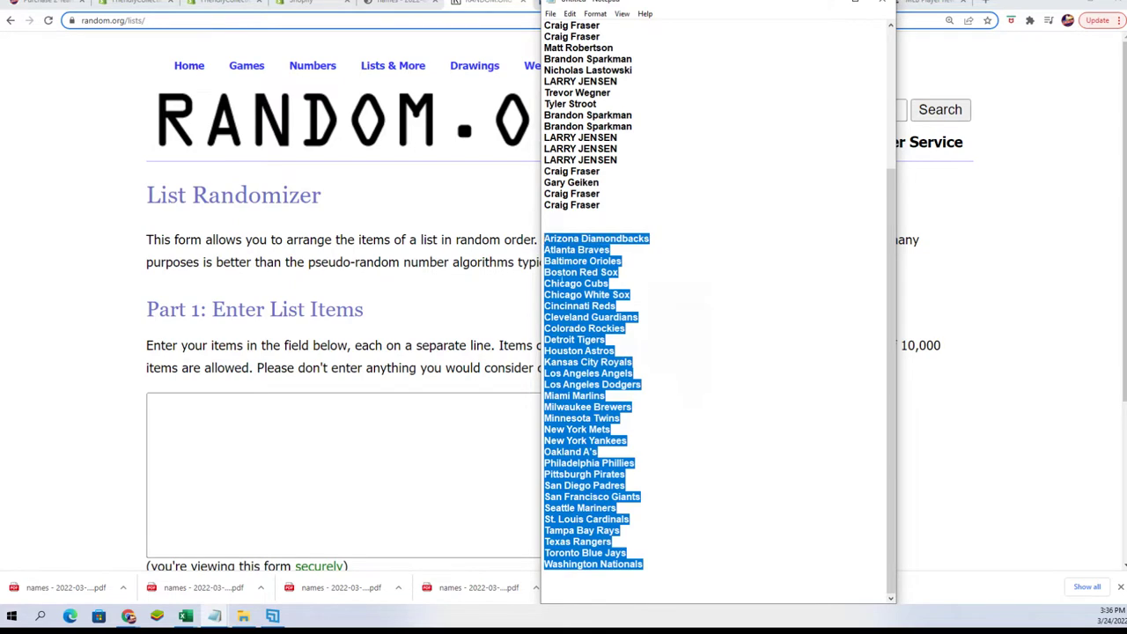
{"action": "right_click", "coordinate": [562, 284]}
{"action": "left_click", "coordinate": [615, 321]}
Paste the team names into the List Randomizer entry box.
{"action": "left_click", "coordinate": [254, 410]}
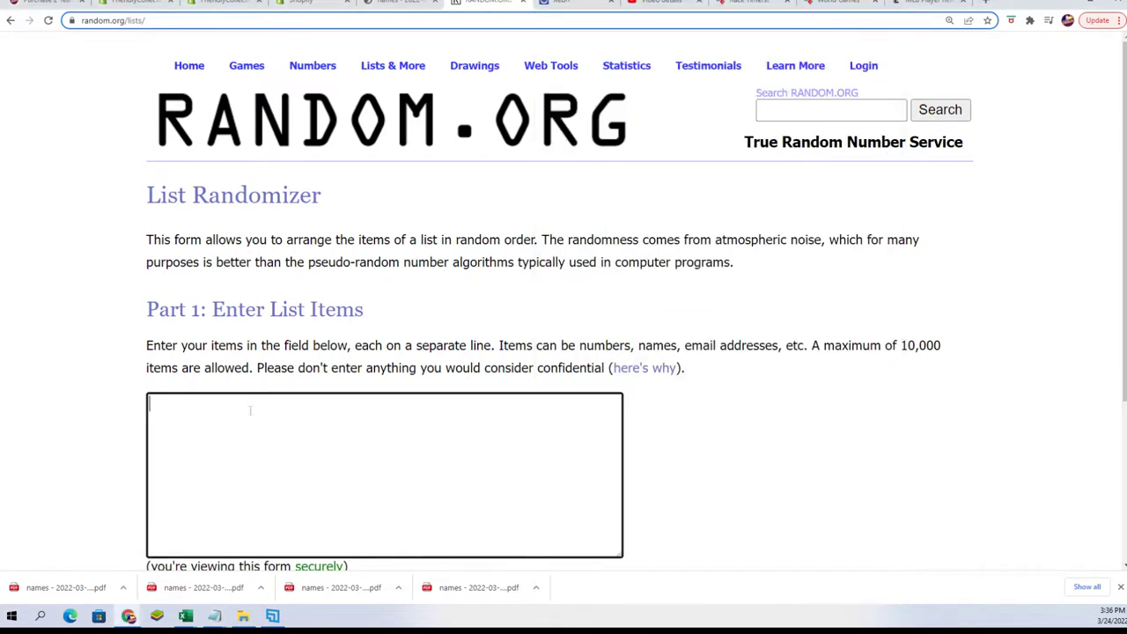
{"action": "right_click", "coordinate": [255, 414]}
{"action": "left_click", "coordinate": [326, 499]}
Randomize the 30 team names, then reshuffle repeatedly until Texas Rangers leads the list.
{"action": "scroll", "coordinate": [666, 499], "scroll_direction": "down", "scroll_amount": 3}
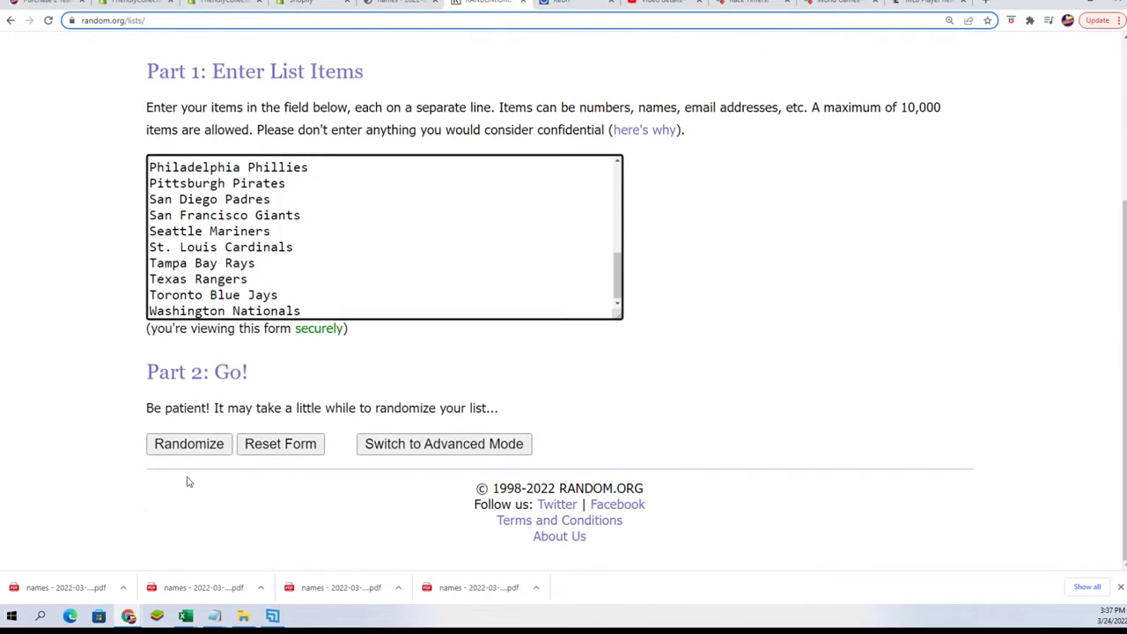
{"action": "left_click", "coordinate": [190, 445]}
{"action": "scroll", "coordinate": [176, 458], "scroll_direction": "down", "scroll_amount": 4}
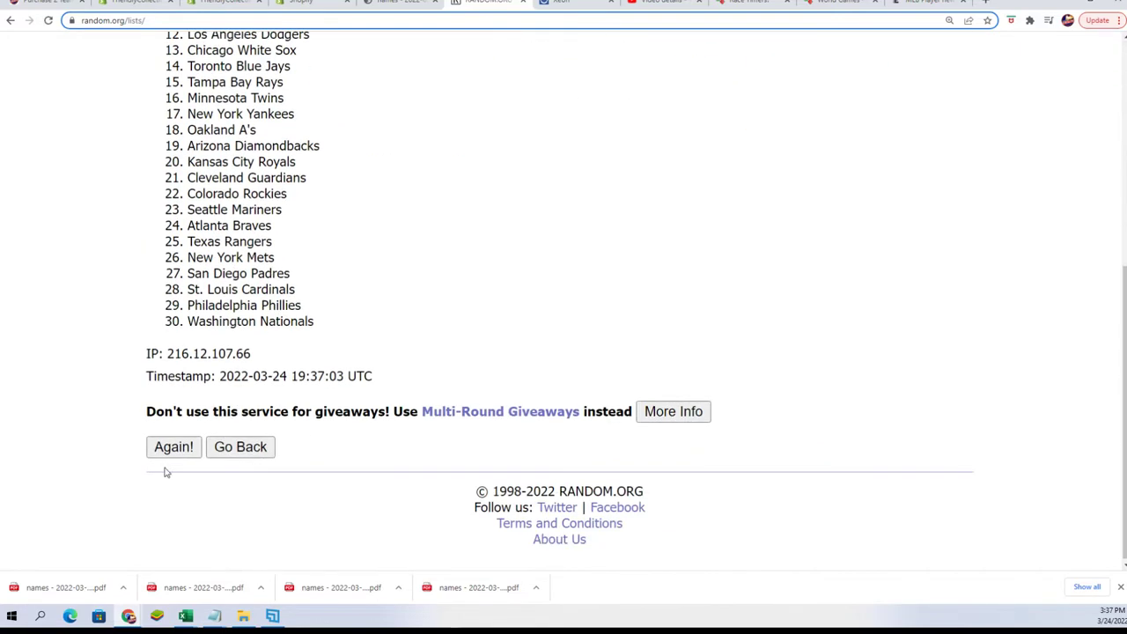
{"action": "left_click", "coordinate": [176, 449]}
{"action": "scroll", "coordinate": [250, 368], "scroll_direction": "down", "scroll_amount": 4}
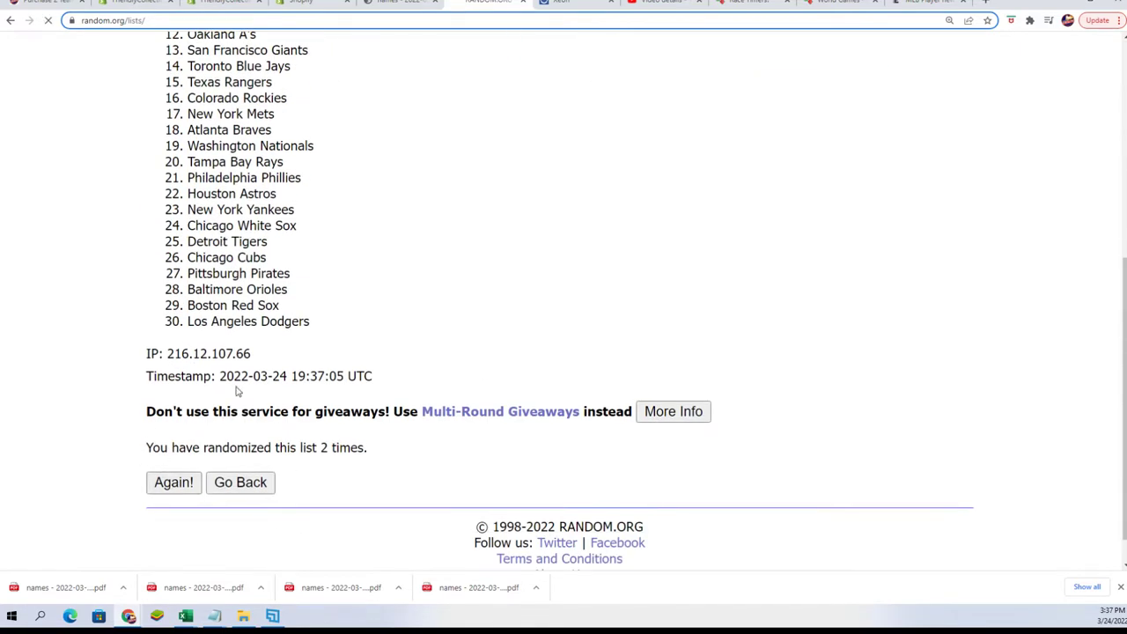
{"action": "scroll", "coordinate": [320, 400], "scroll_direction": "down", "scroll_amount": 4}
{"action": "left_click", "coordinate": [174, 483]}
{"action": "left_click", "coordinate": [172, 483]}
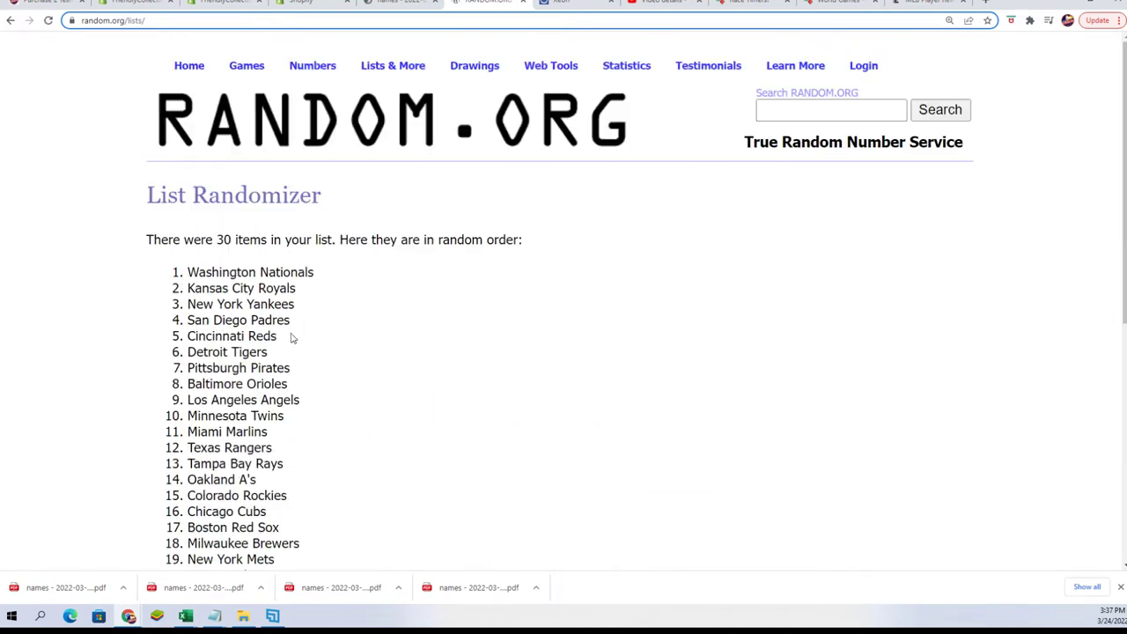
{"action": "scroll", "coordinate": [337, 399], "scroll_direction": "down", "scroll_amount": 5}
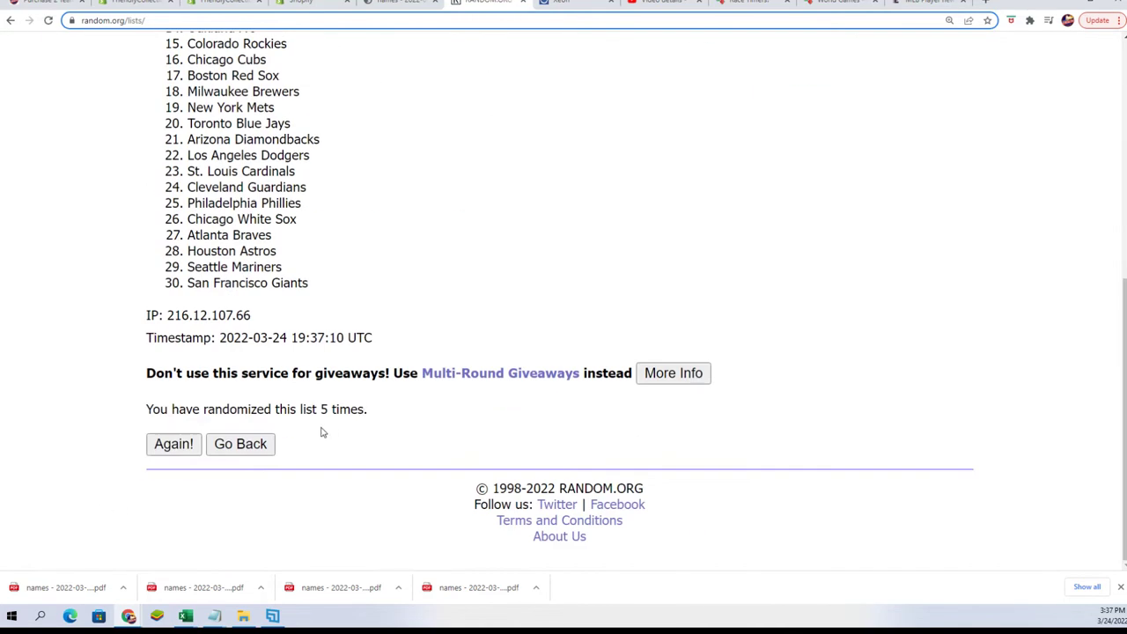
{"action": "left_click", "coordinate": [173, 444]}
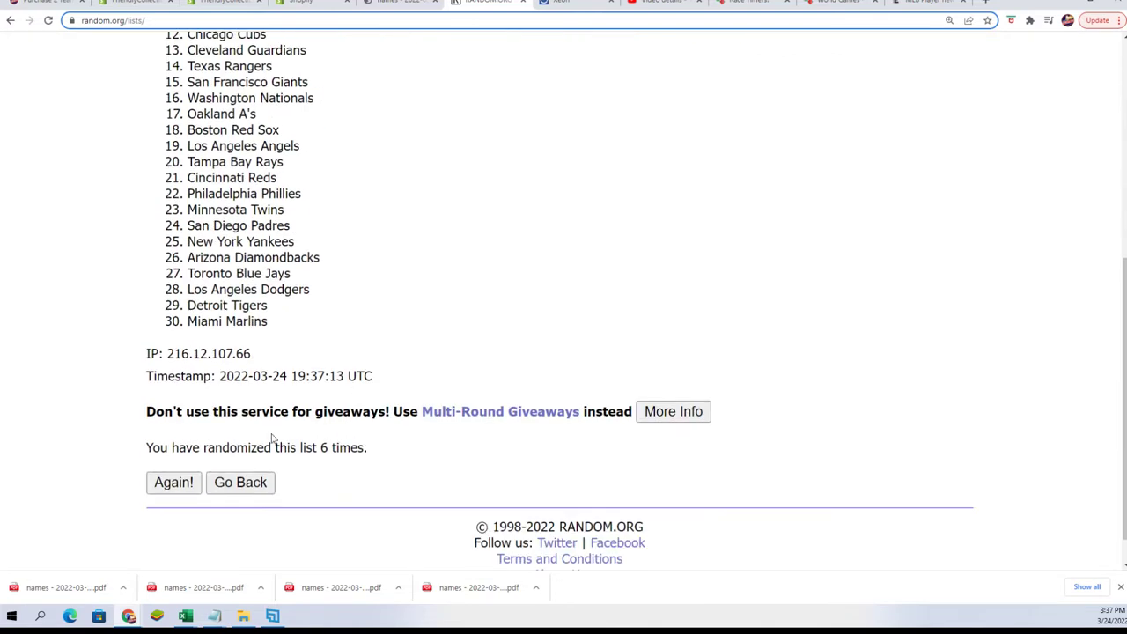
{"action": "left_click", "coordinate": [167, 485]}
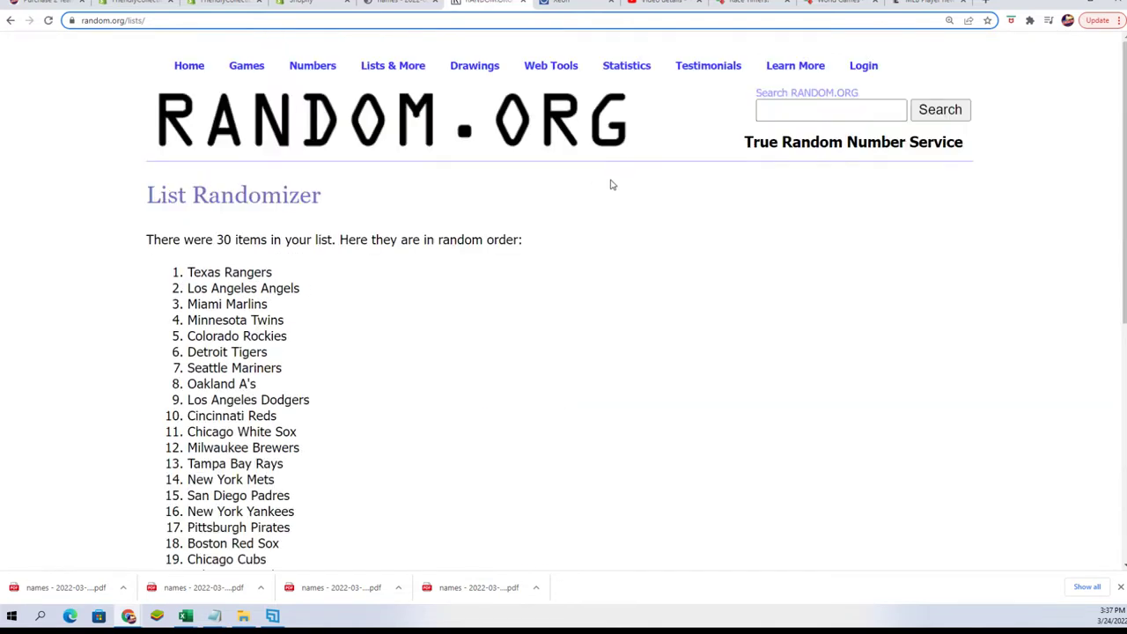
Copy the shuffled team list from RANDOM.ORG.
{"action": "scroll", "coordinate": [281, 147], "scroll_direction": "down", "scroll_amount": 2}
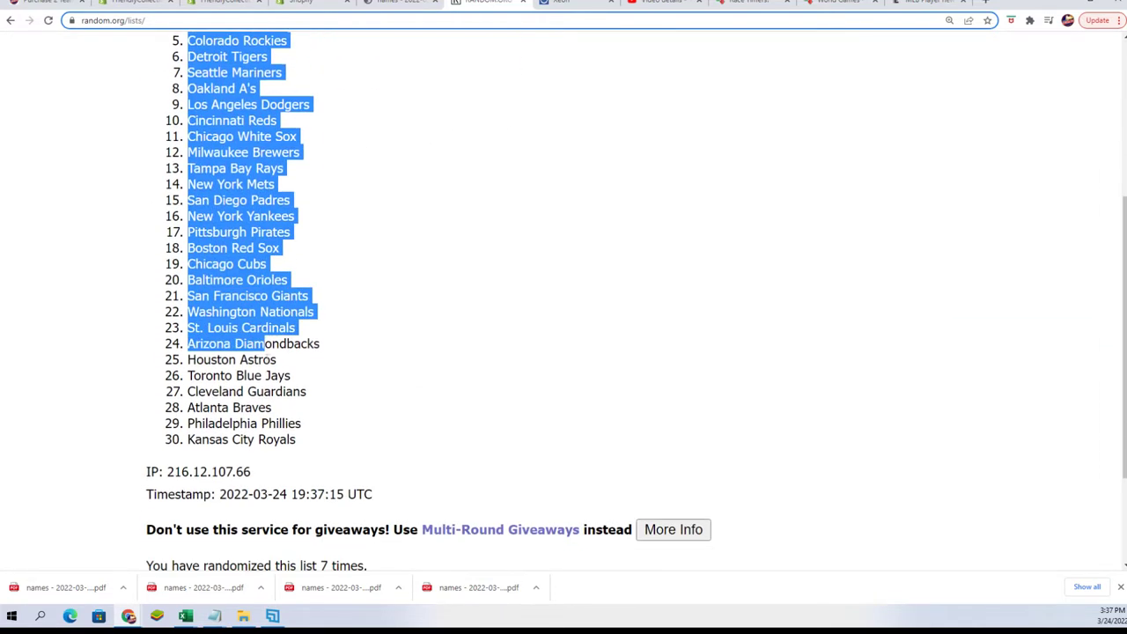
{"action": "left_click_drag", "start_coordinate": [173, 92], "coordinate": [303, 442]}
{"action": "right_click", "coordinate": [256, 396]}
{"action": "left_click", "coordinate": [273, 405]}
{"action": "scroll", "coordinate": [516, 470], "scroll_direction": "down", "scroll_amount": 2}
{"action": "scroll", "coordinate": [535, 496], "scroll_direction": "up", "scroll_amount": 3}
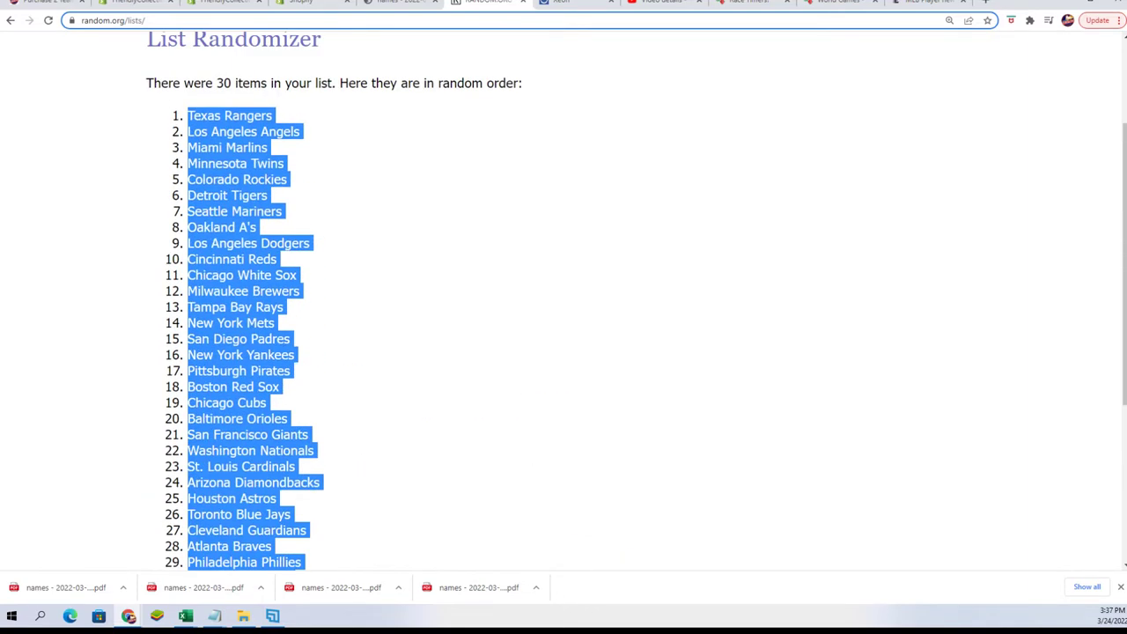
Paste the teams into cell B2 as plain text with Paste Special.
{"action": "key", "text": "alt+Tab"}
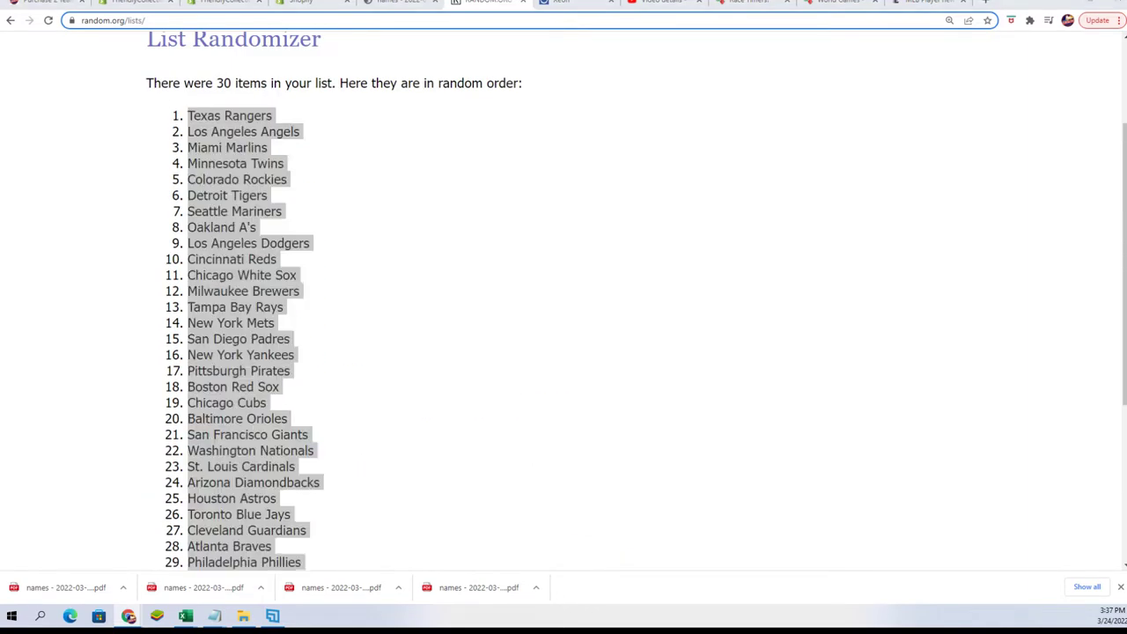
{"action": "key", "text": "alt+Tab"}
{"action": "left_click", "coordinate": [613, 146]}
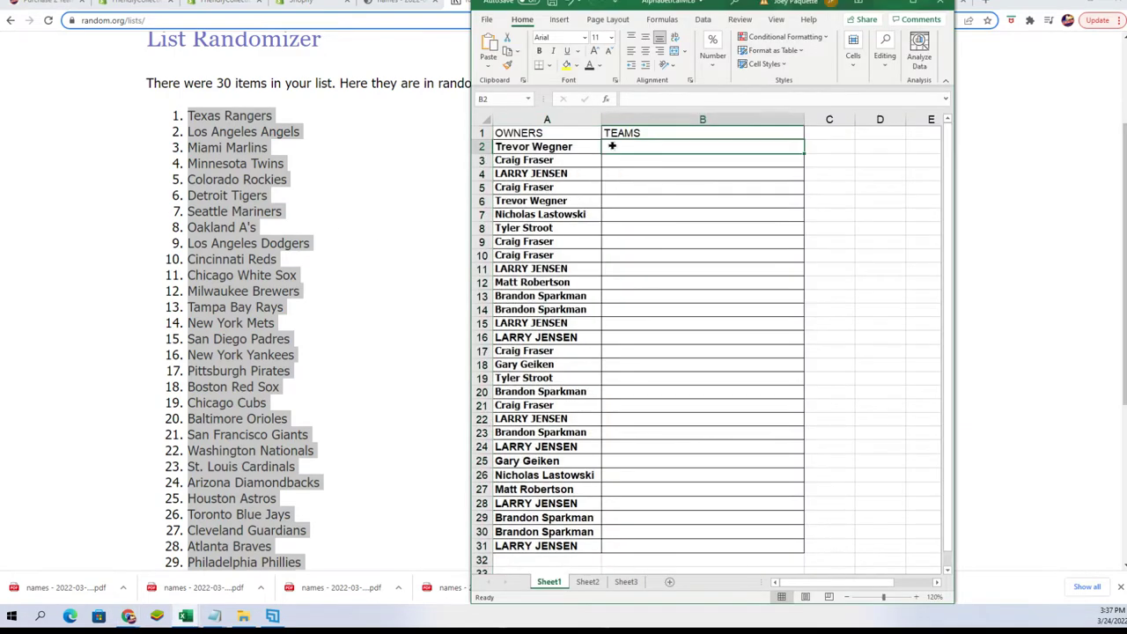
{"action": "right_click", "coordinate": [613, 146]}
{"action": "left_click", "coordinate": [645, 232]}
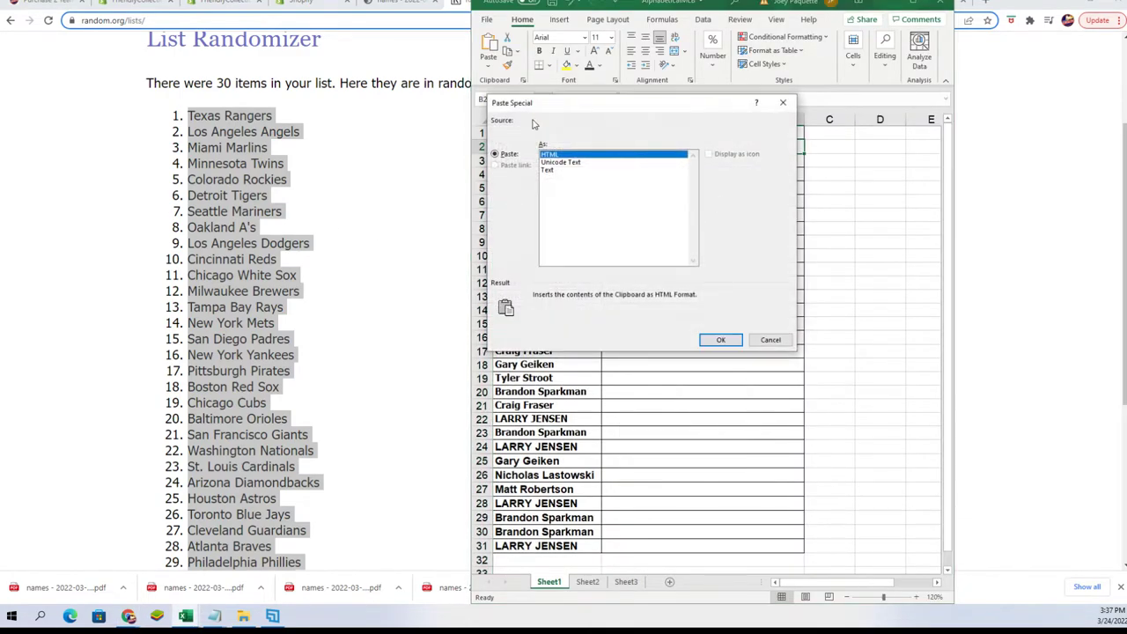
{"action": "left_click", "coordinate": [550, 170]}
{"action": "left_click", "coordinate": [717, 340]}
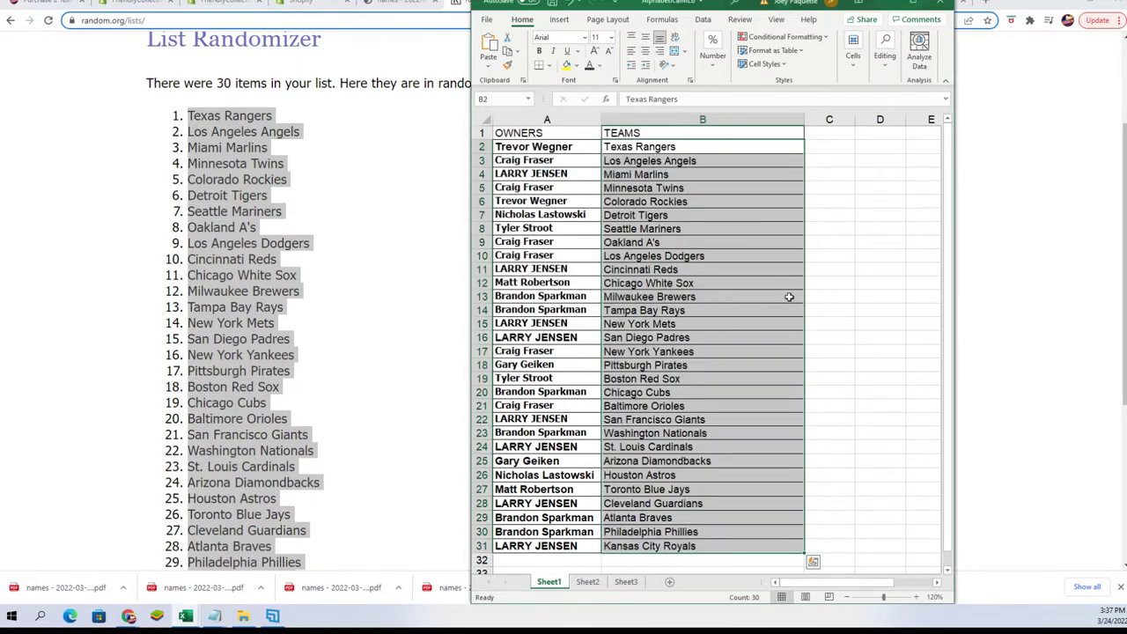
{"action": "left_click", "coordinate": [737, 308]}
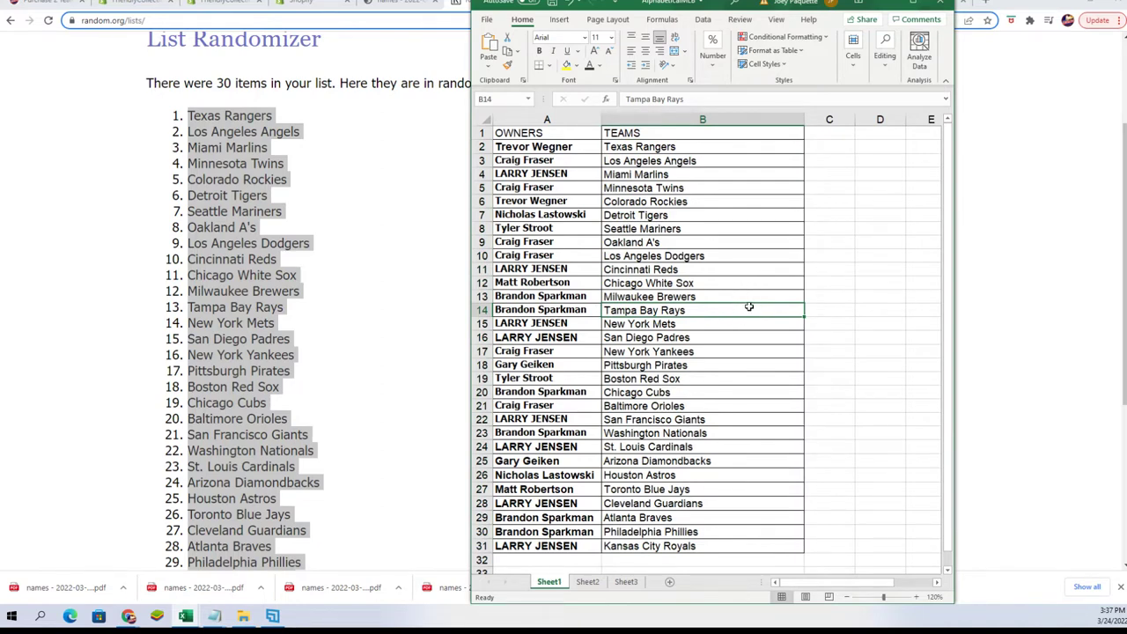
{"action": "left_click", "coordinate": [726, 283]}
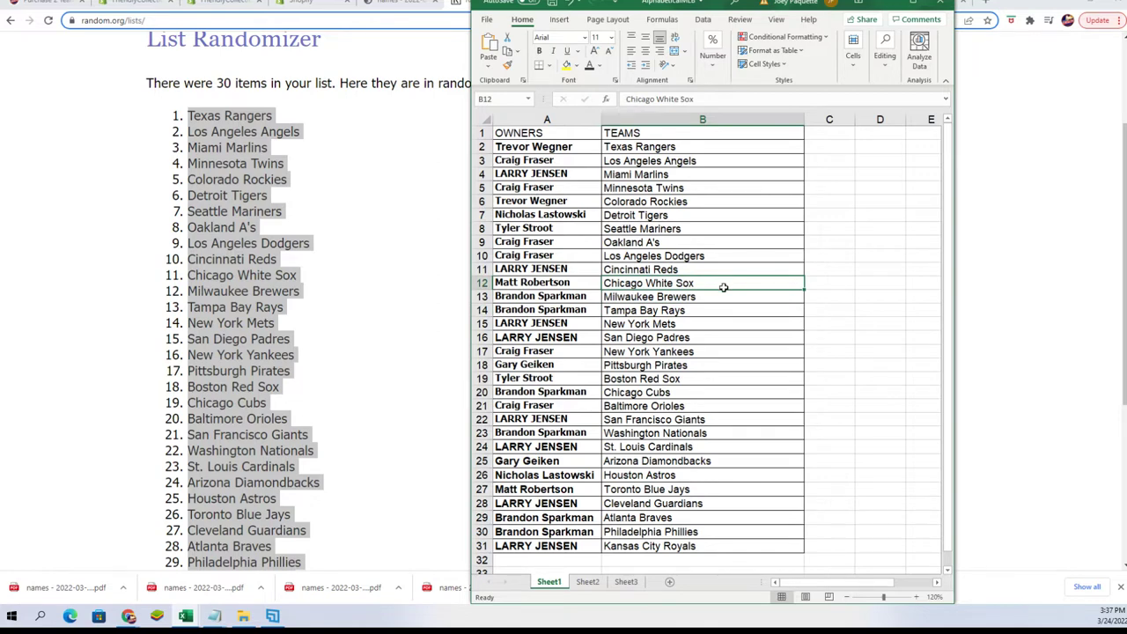
{"action": "left_click", "coordinate": [686, 230]}
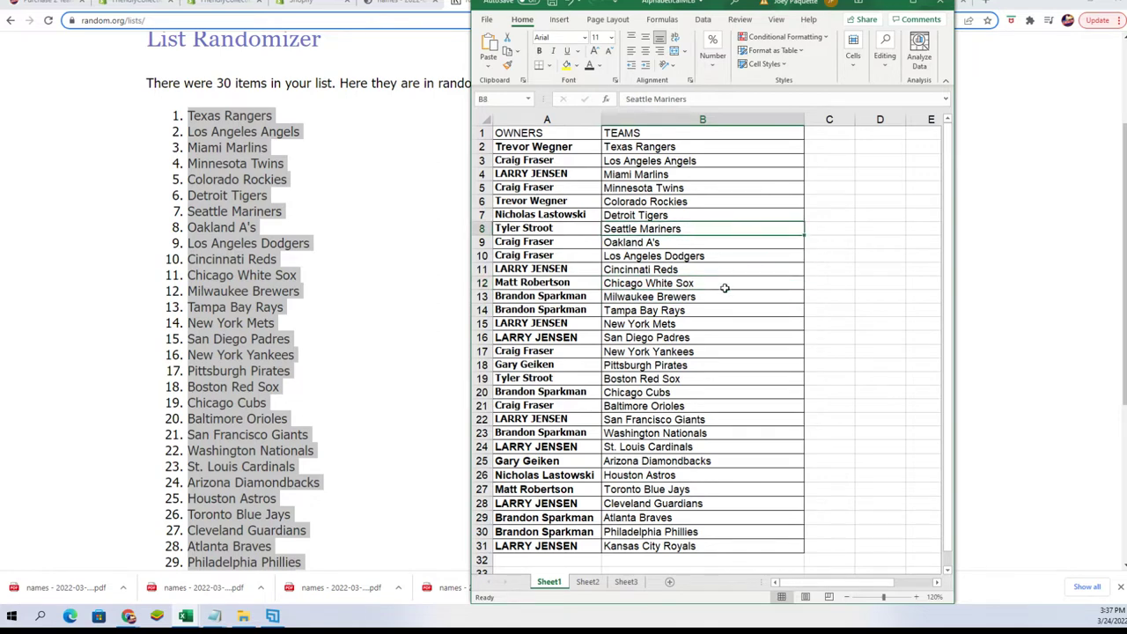
{"action": "left_click", "coordinate": [729, 419]}
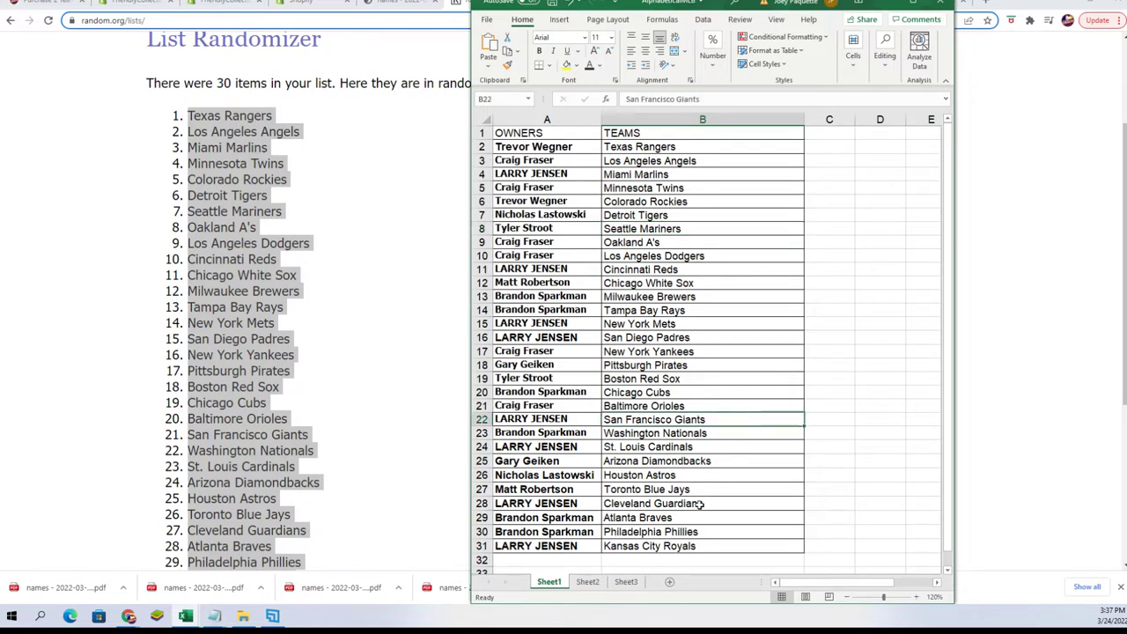
{"action": "left_click", "coordinate": [653, 517]}
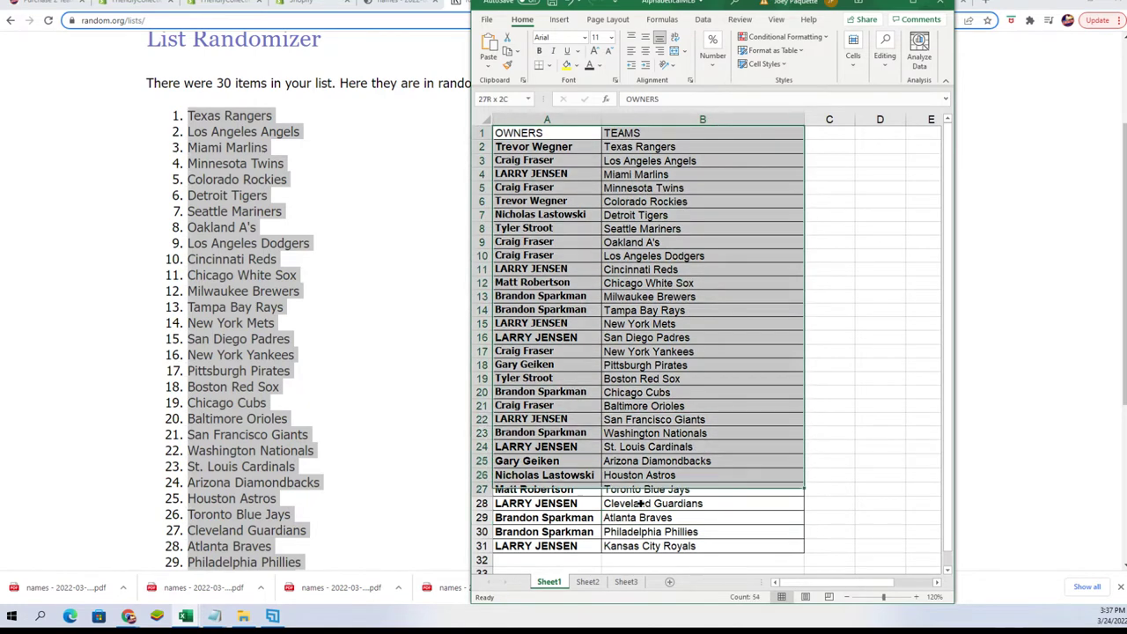
Sort the A1:B31 table by TEAMS from A to Z.
{"action": "left_click_drag", "start_coordinate": [573, 133], "coordinate": [704, 546]}
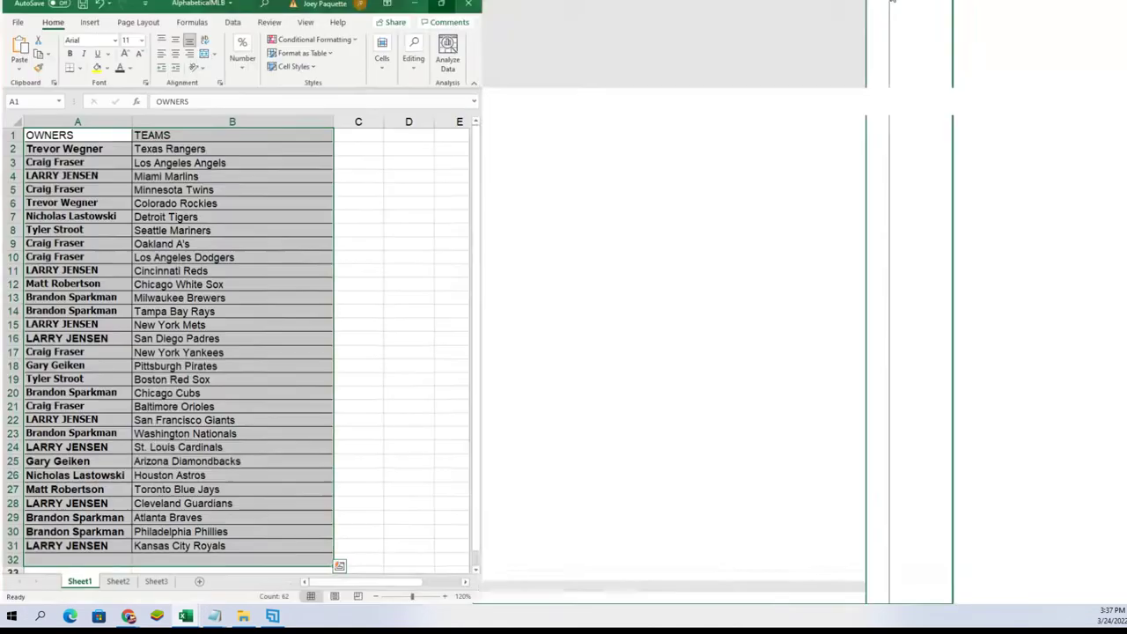
{"action": "left_click", "coordinate": [913, 3]}
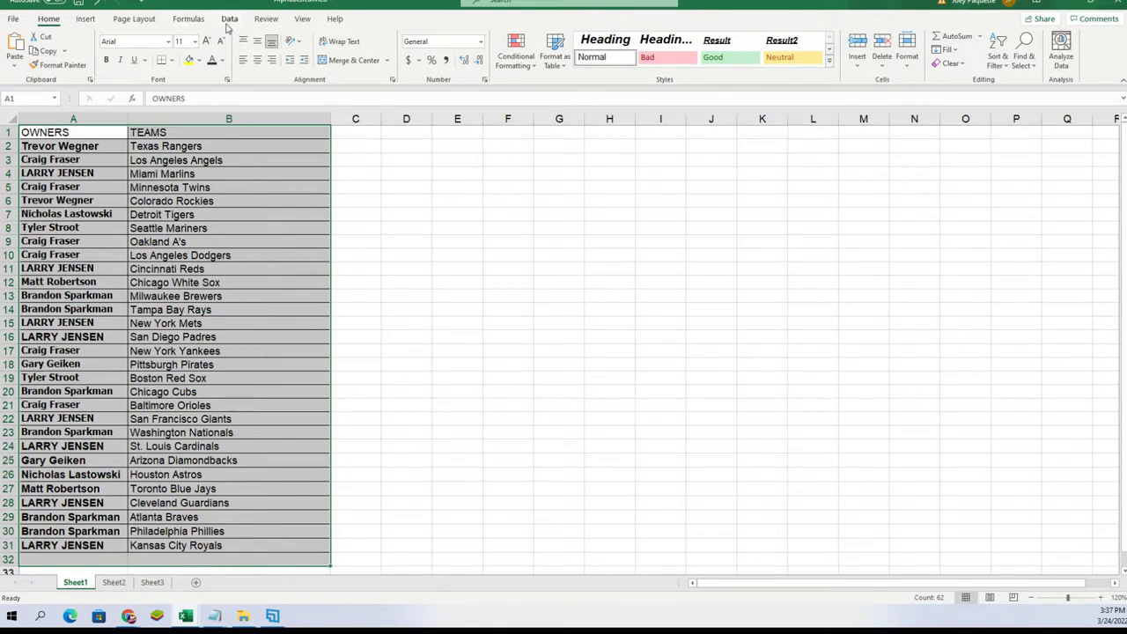
{"action": "left_click", "coordinate": [229, 18]}
{"action": "left_click", "coordinate": [472, 49]}
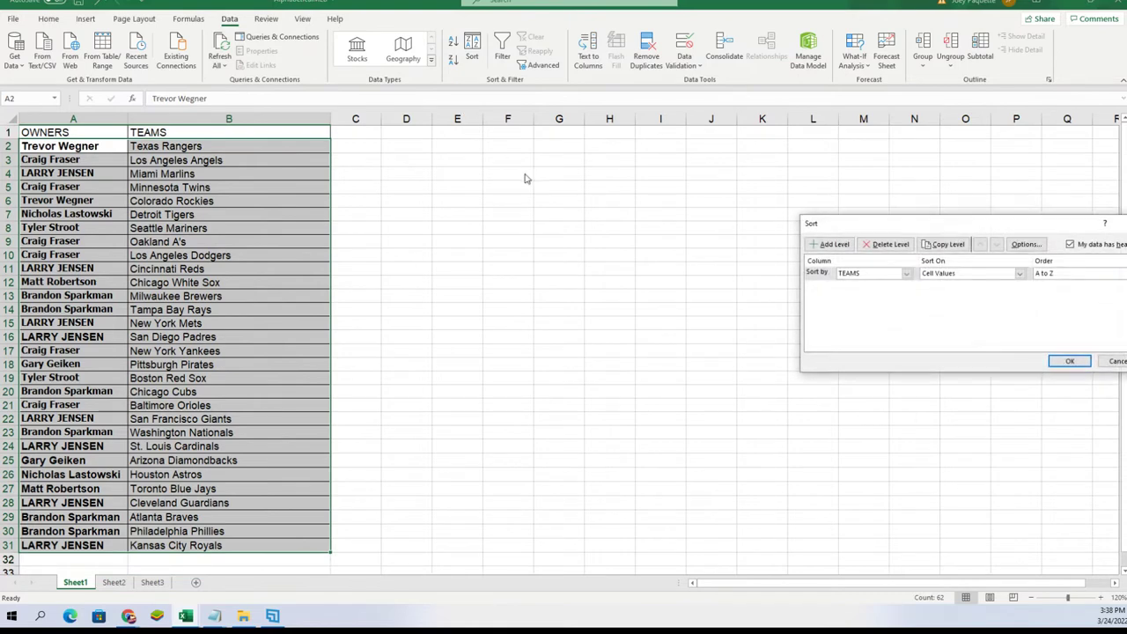
{"action": "left_click", "coordinate": [1068, 361]}
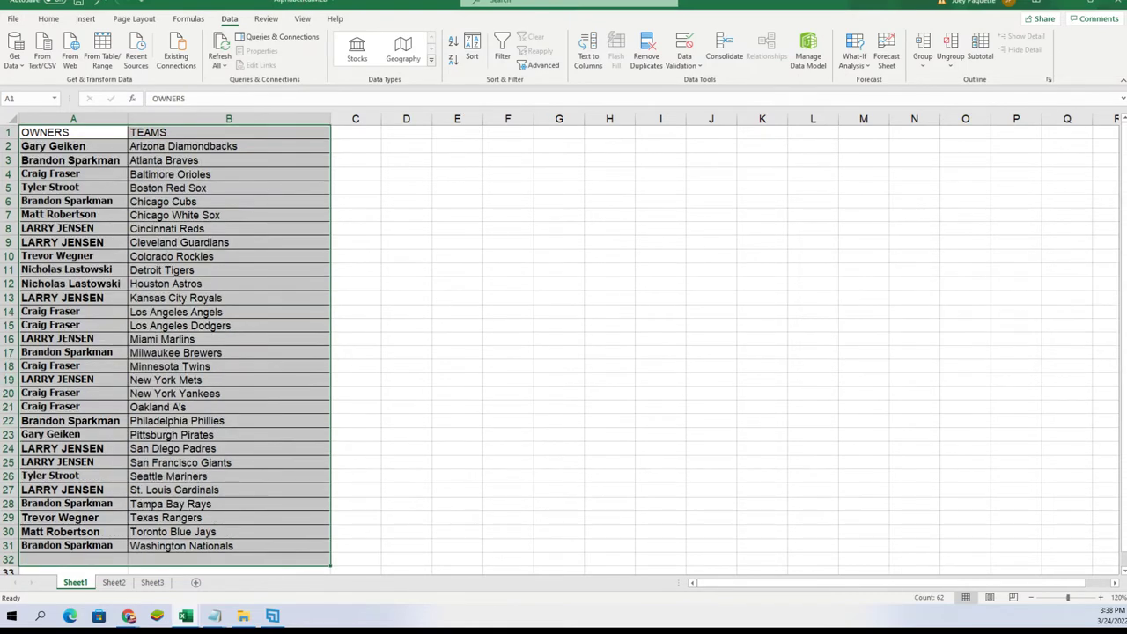